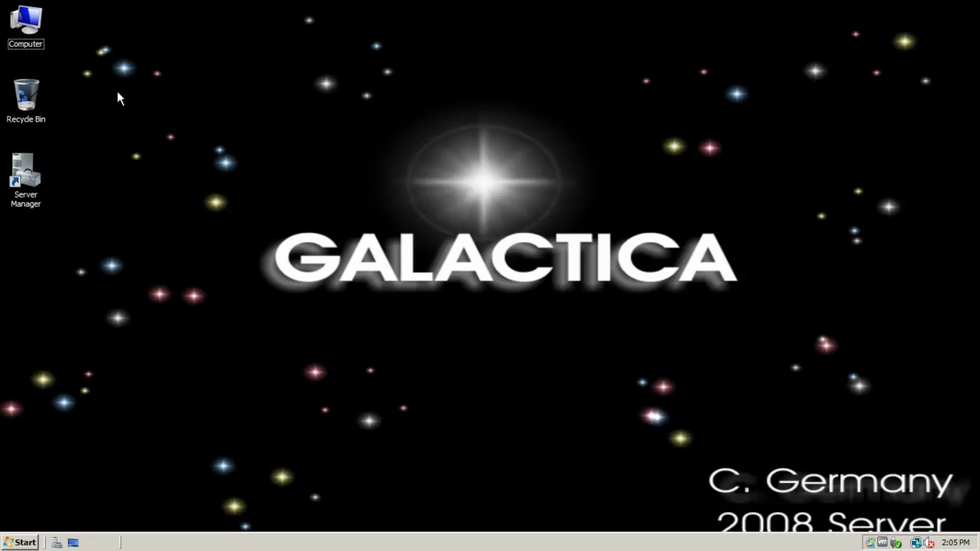
Step: Open the Internet Protocol Version 4 (TCP/IPv4) properties of the Local Area Connection
click(23, 543)
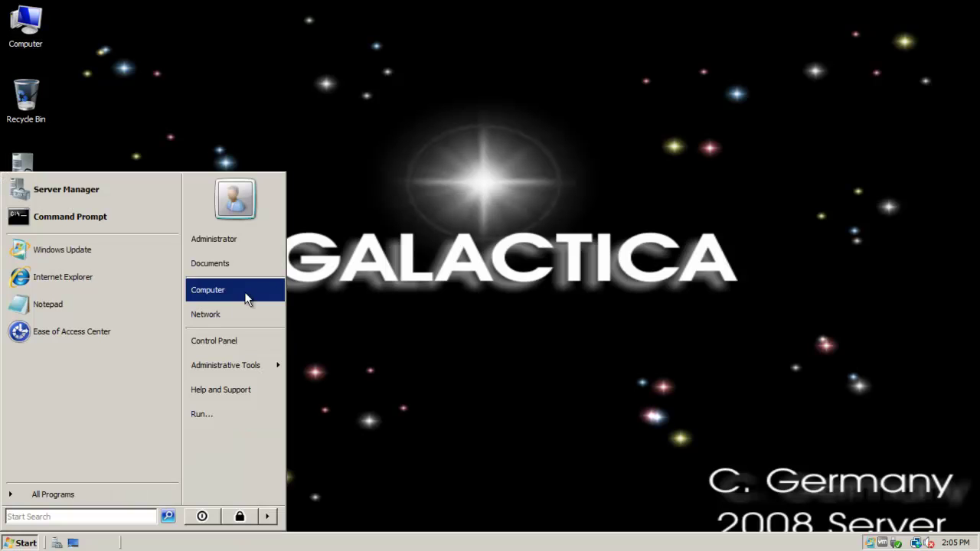
right_click(223, 310)
click(245, 377)
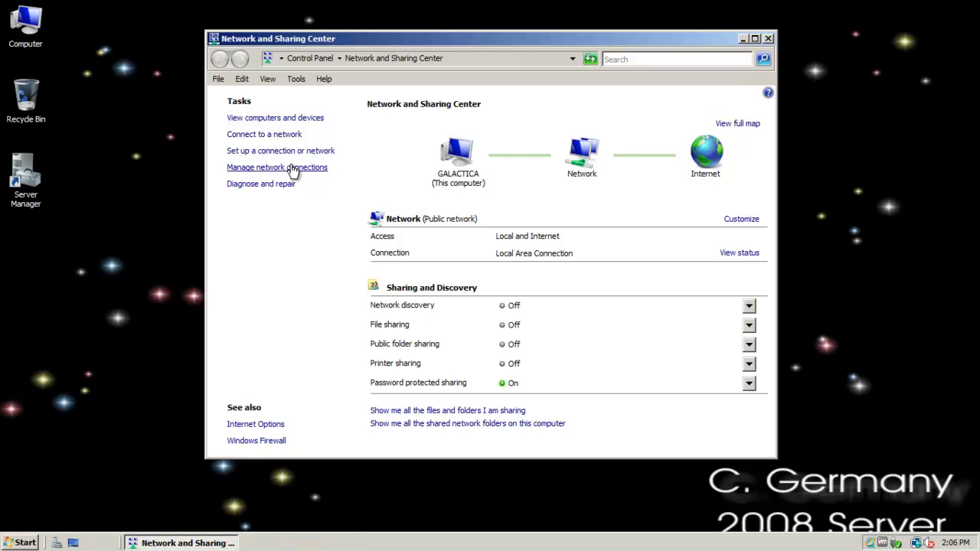
click(290, 167)
right_click(246, 179)
click(270, 292)
click(315, 276)
double_click(315, 277)
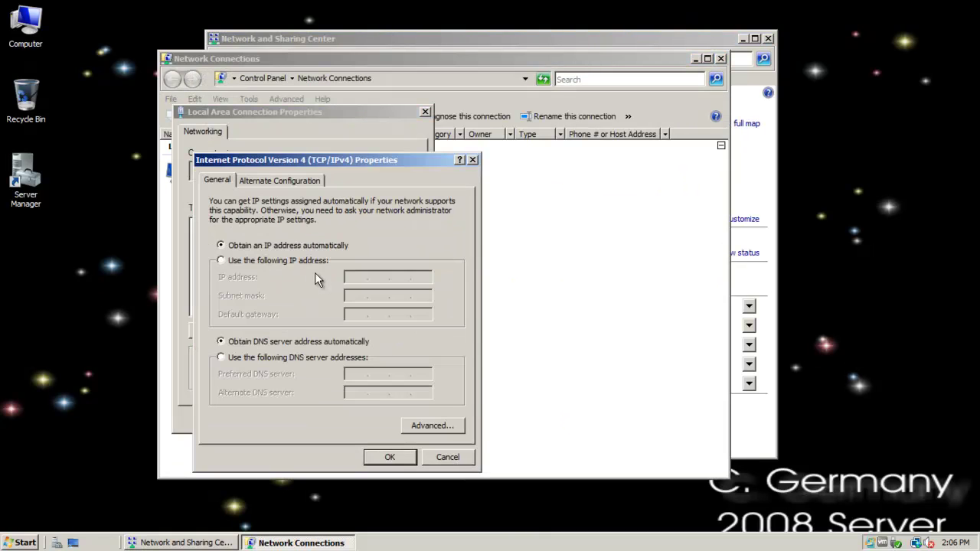
Step: Assign the static IP address 199.207.13.150 with subnet mask 255.255.255.0 to the connection
click(287, 262)
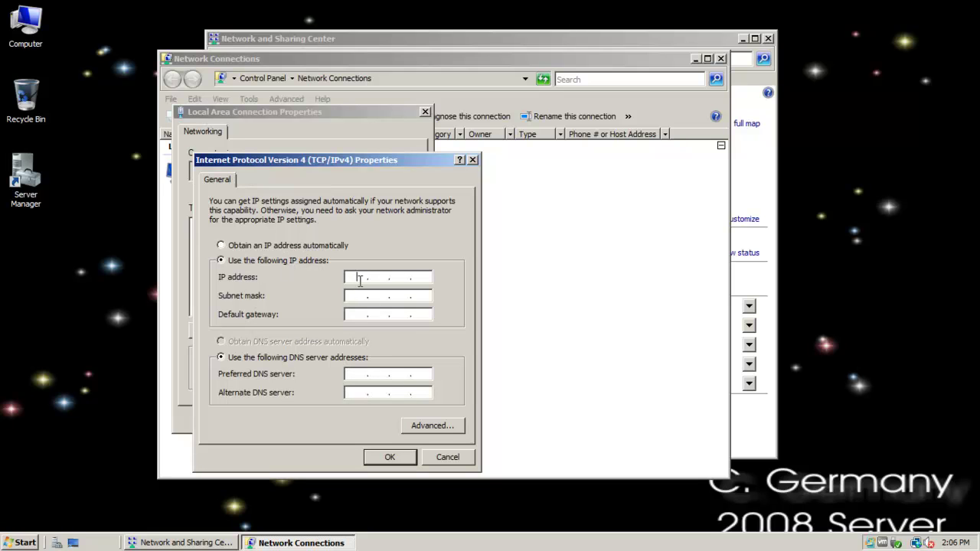
text(199 . 207 . 13 . 150)
click(362, 301)
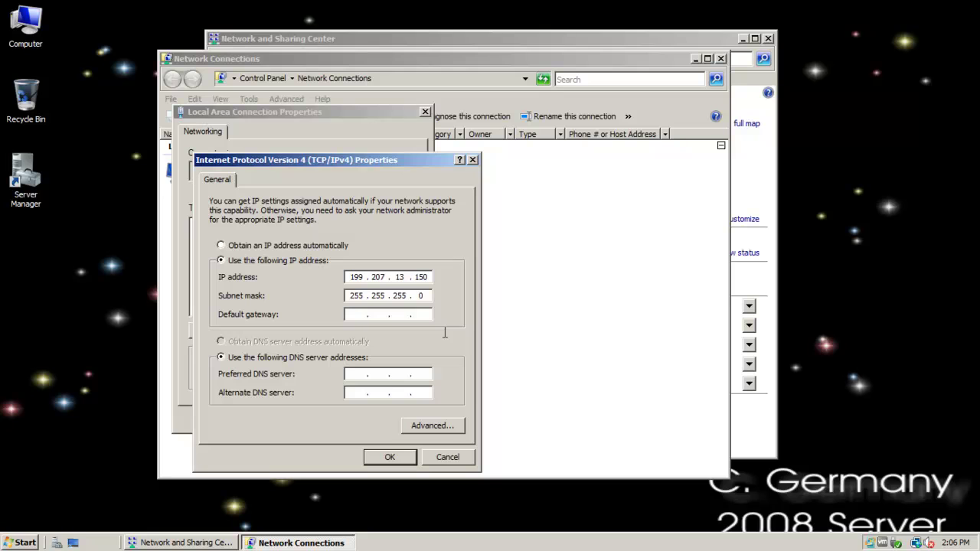
Step: Set the preferred DNS server to 127.0.0.1 and the default gateway to 199.207.13.1, and apply the connection settings
click(353, 374)
text(127 . 0 . 0 . 1)
click(355, 314)
text(199 . 207 . 13 . 1)
click(388, 459)
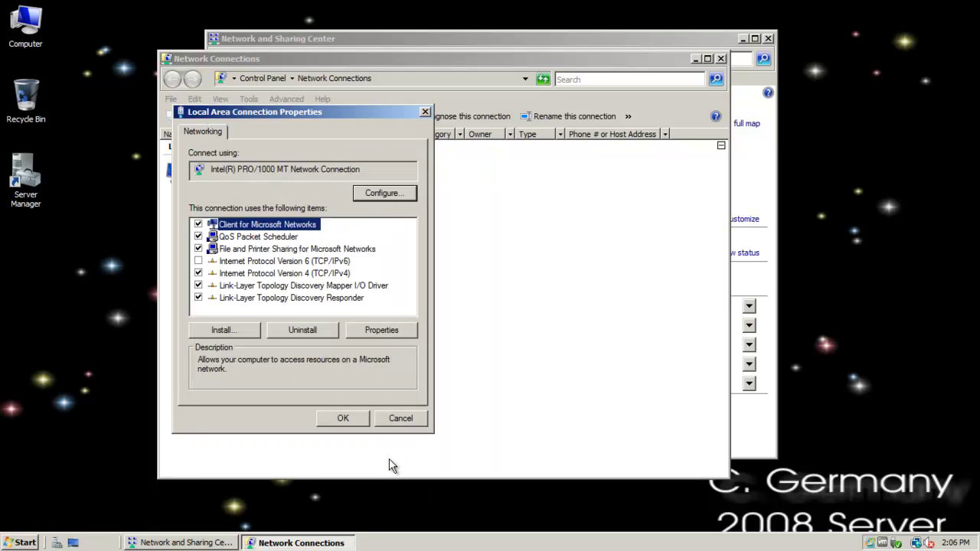
click(354, 424)
click(362, 317)
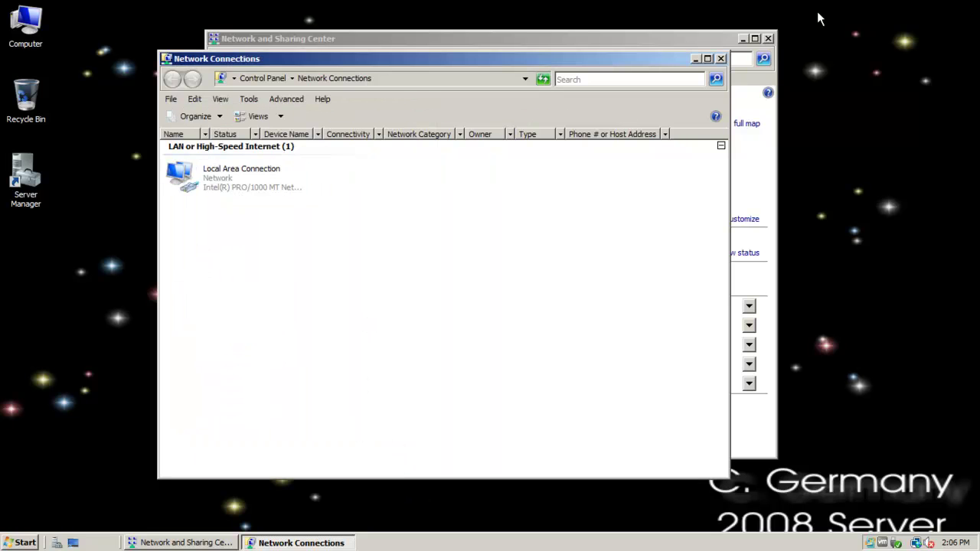
Step: Close the Network Connections and Network and Sharing Center windows
click(721, 59)
drag(662, 39, 696, 63)
click(802, 62)
Step: Open a Command Prompt, change to the root of drive C, and clear the screen
click(23, 543)
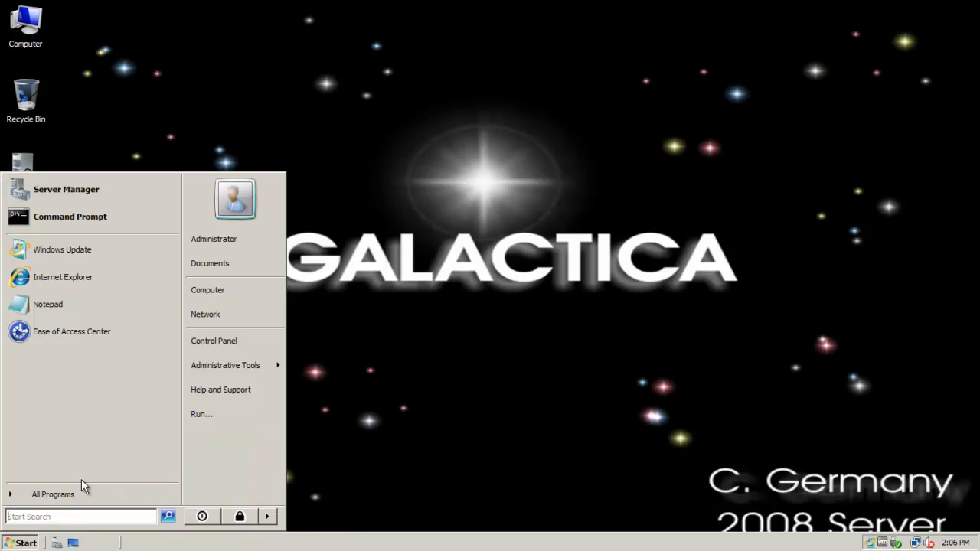
click(66, 217)
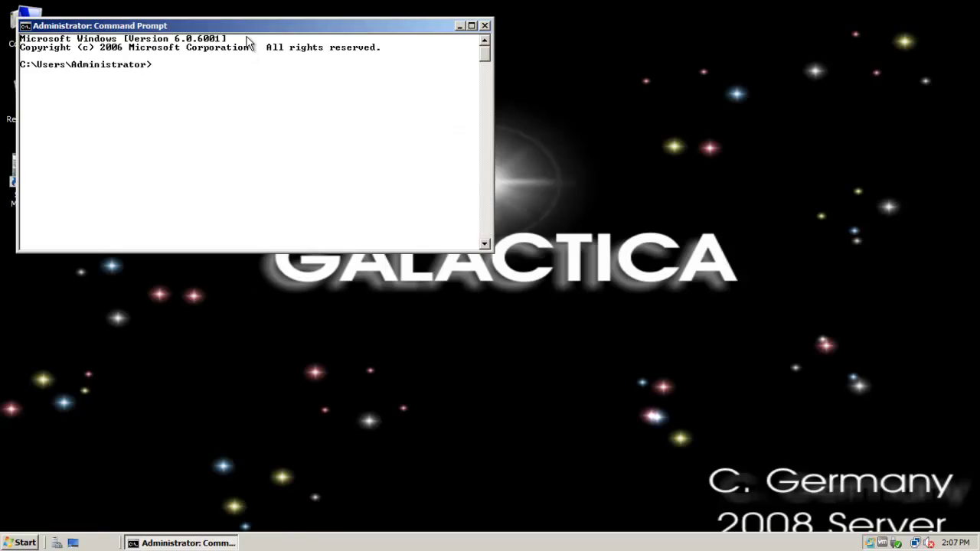
drag(246, 26, 433, 116)
text(cd ..)
key(Return)
text(cd ..)
key(Return)
text(cls)
key(Return)
Step: Run ipconfig /all and review the IP configuration of the Local Area Connection adapter
text(ipcofnig)
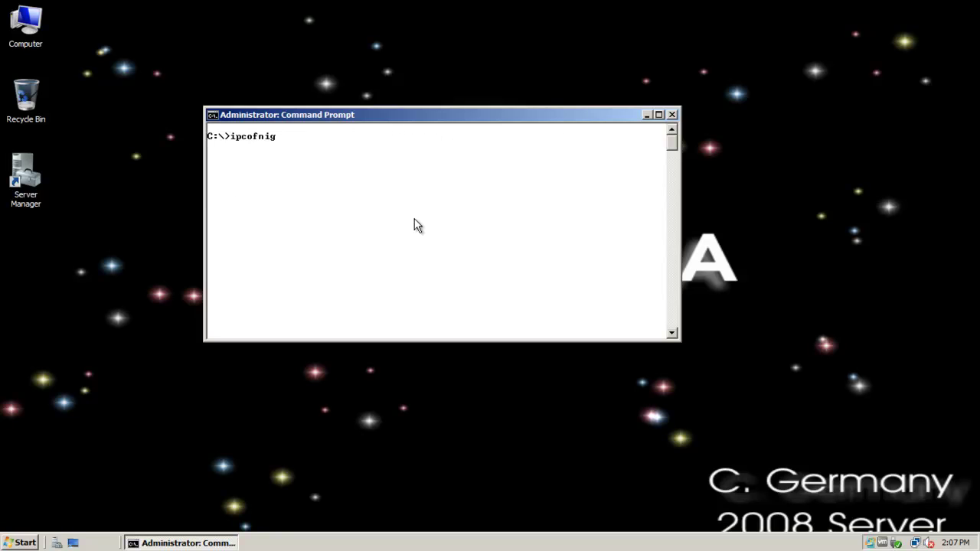
key(BackSpace)
key(BackSpace)
key(BackSpace)
key(BackSpace)
key(BackSpace)
text(nfig /all)
key(Return)
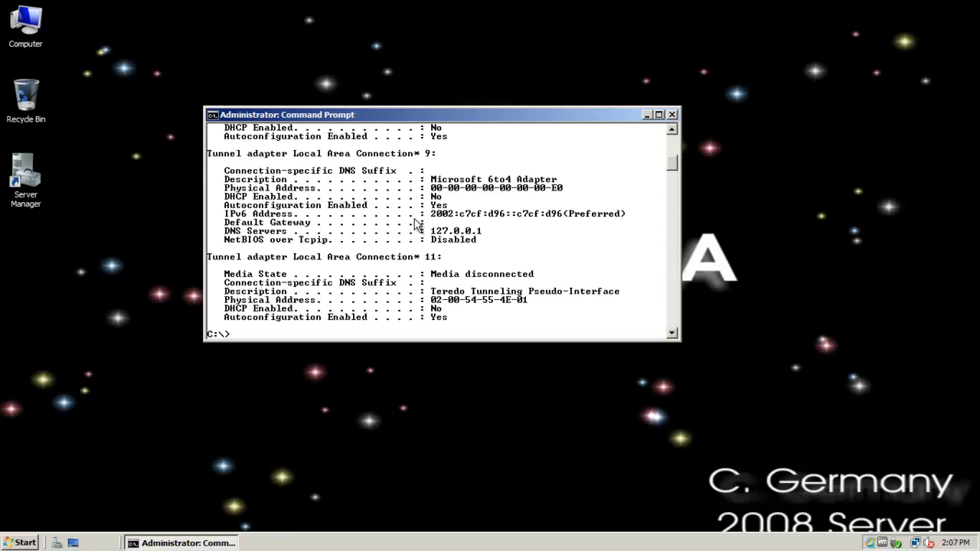
drag(672, 168, 673, 153)
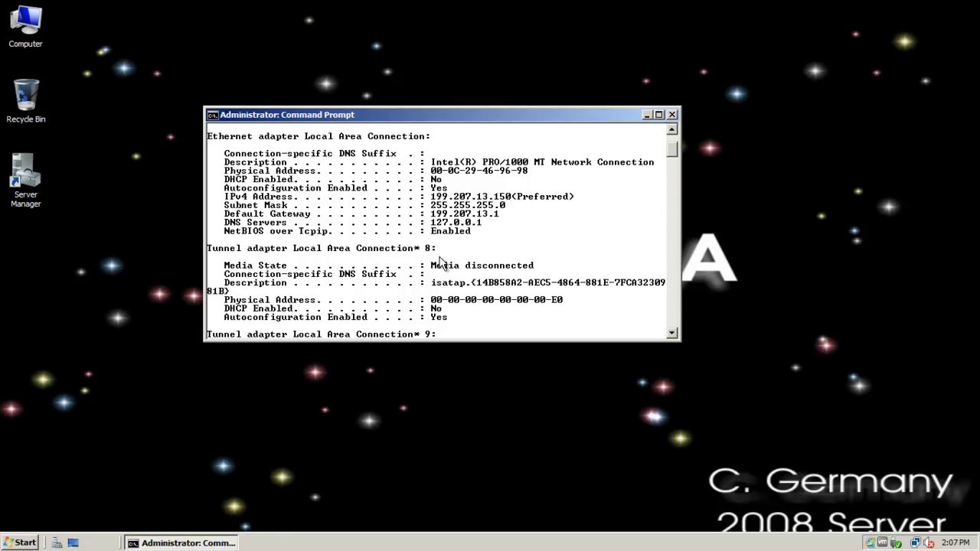
Step: Flush the DNS resolver cache with ipconfig /flushdns
drag(672, 157, 601, 218)
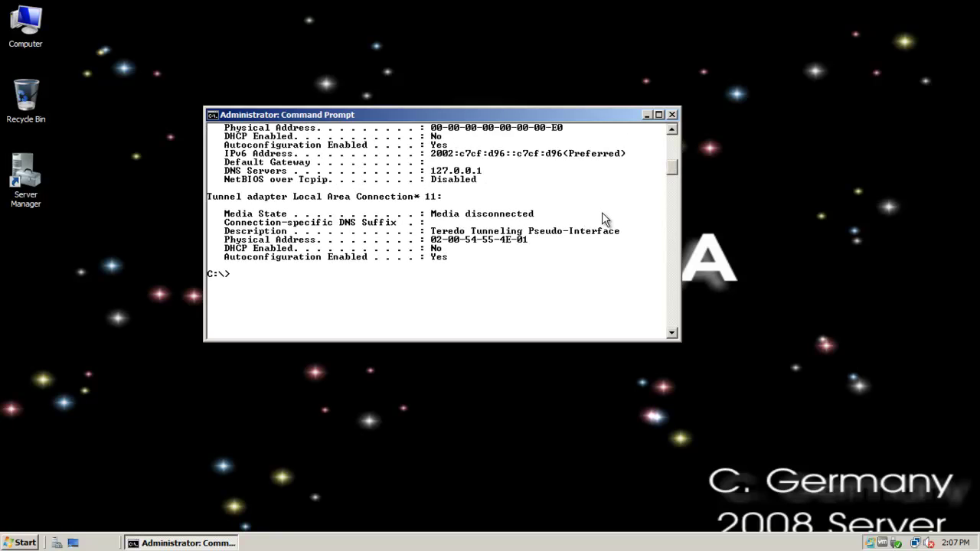
text(ipcofnig)
key(BackSpace)
key(BackSpace)
key(BackSpace)
key(BackSpace)
key(BackSpace)
text(nfig /flushdns)
key(Return)
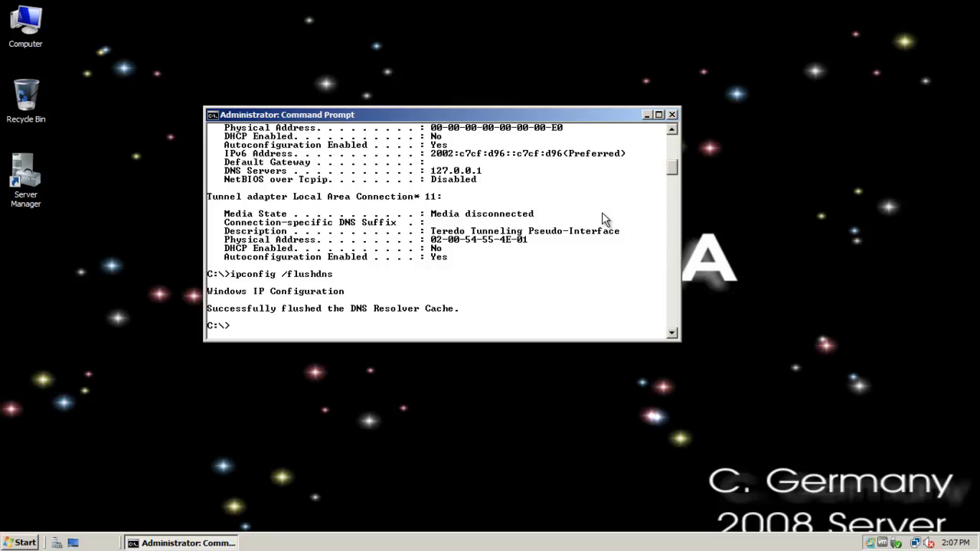
Step: List the contents of the DNS resolver cache with ipconfig /displaydns
key(Up)
key(BackSpace)
key(BackSpace)
key(BackSpace)
key(BackSpace)
key(BackSpace)
key(BackSpace)
key(BackSpace)
key(BackSpace)
text(displaydns)
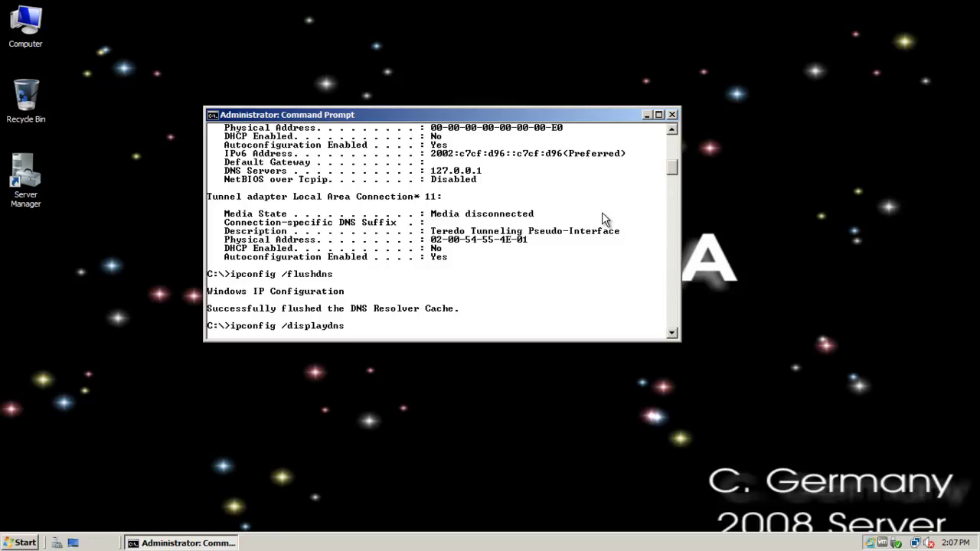
key(Return)
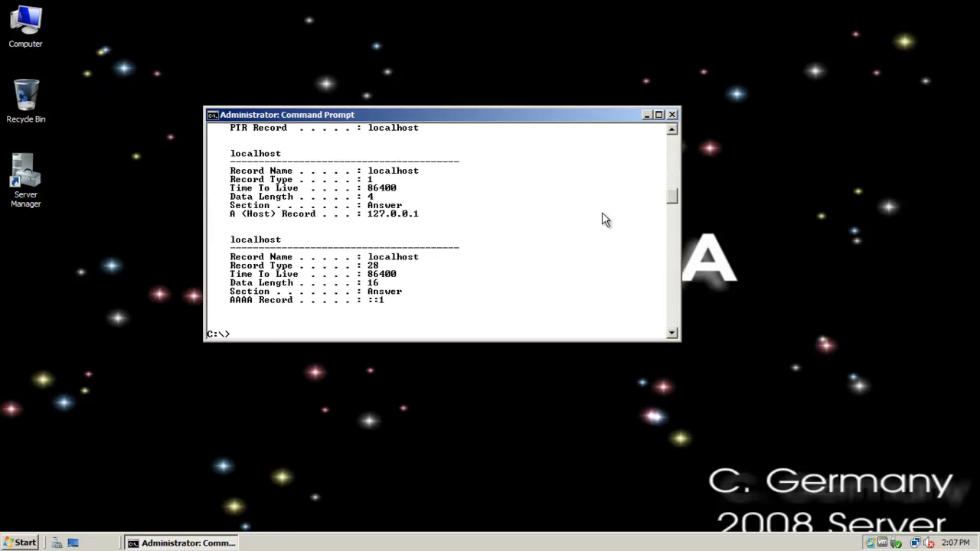
mouse_move(672, 197)
mouse_down()
mouse_move(674, 180)
mouse_move(671, 207)
mouse_up()
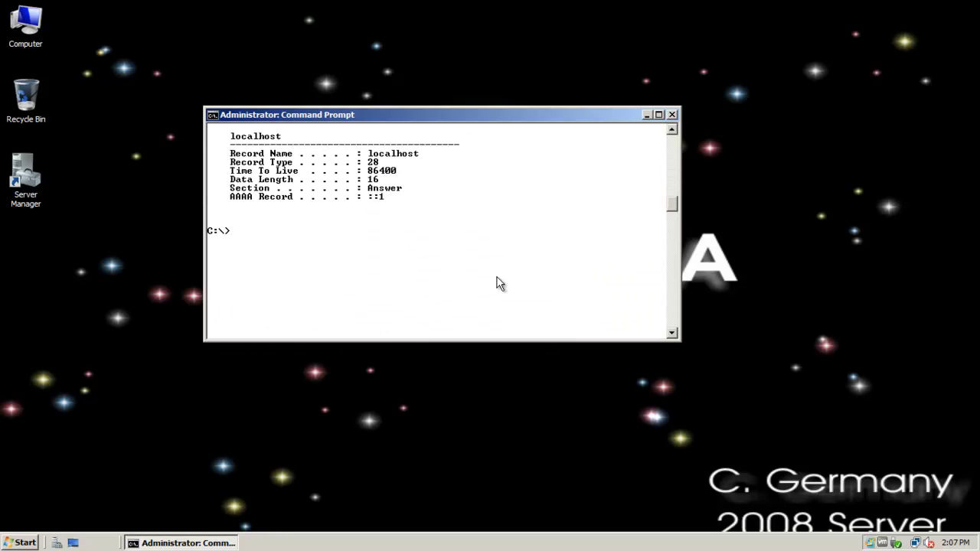
text(ping www.yahoo.com)
key(Return)
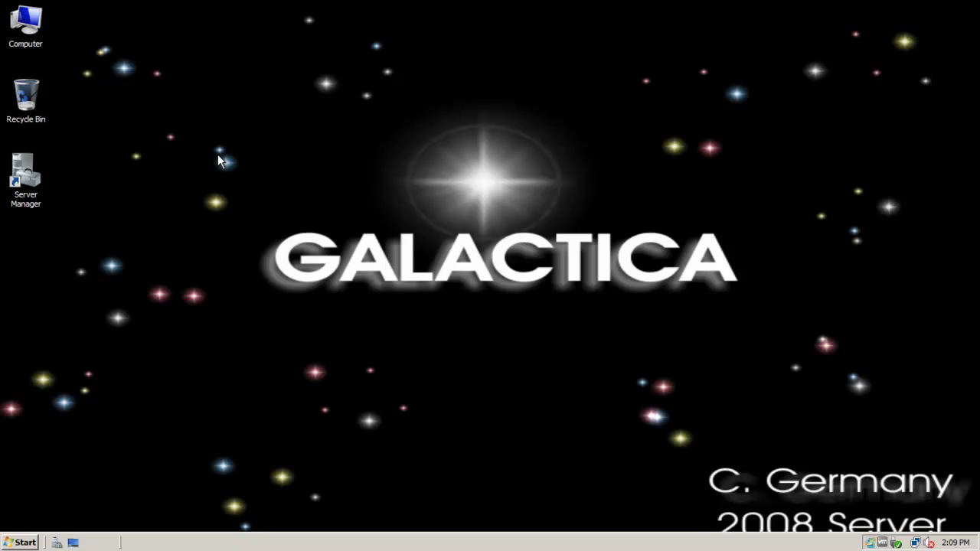
Step: Open Server Manager and start the Add Roles Wizard, advancing to the server role selection
click(25, 180)
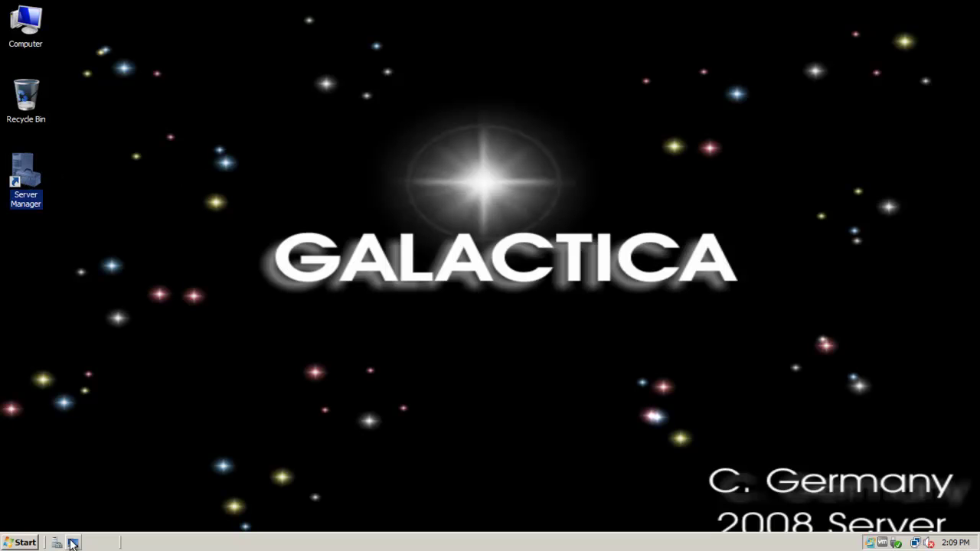
click(27, 543)
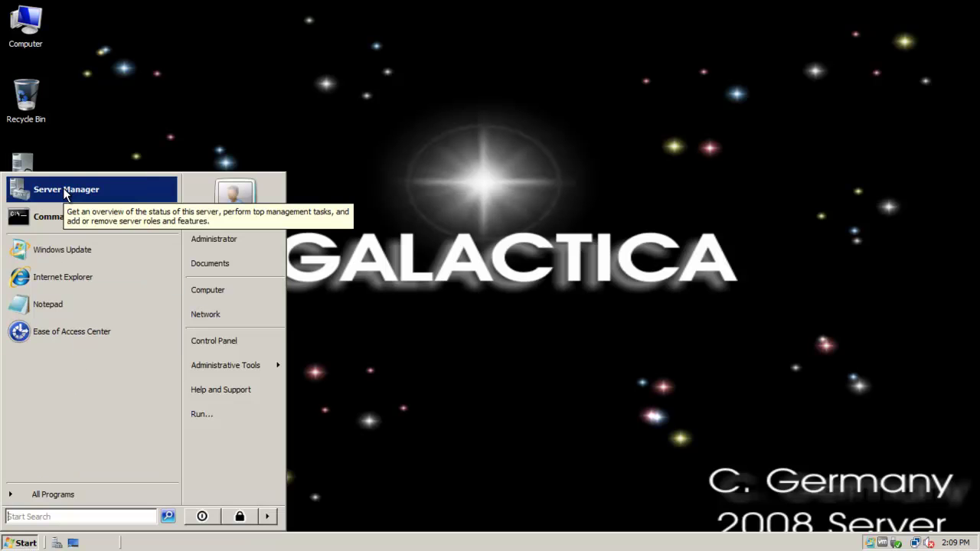
click(74, 129)
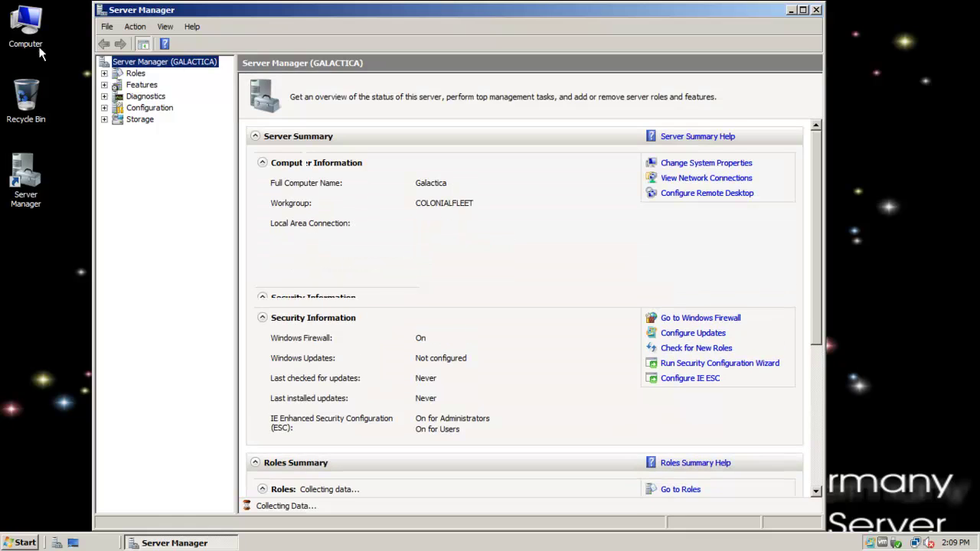
click(142, 74)
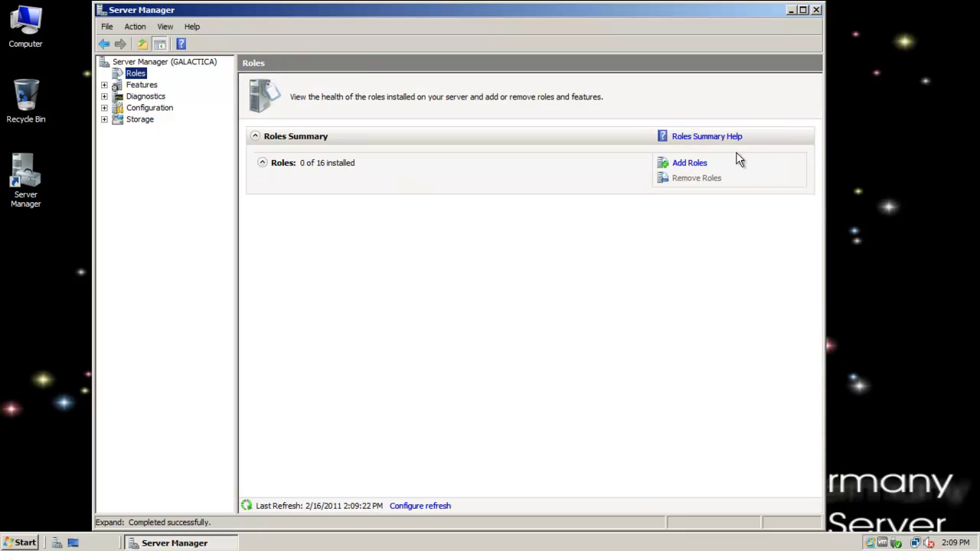
click(698, 163)
click(217, 152)
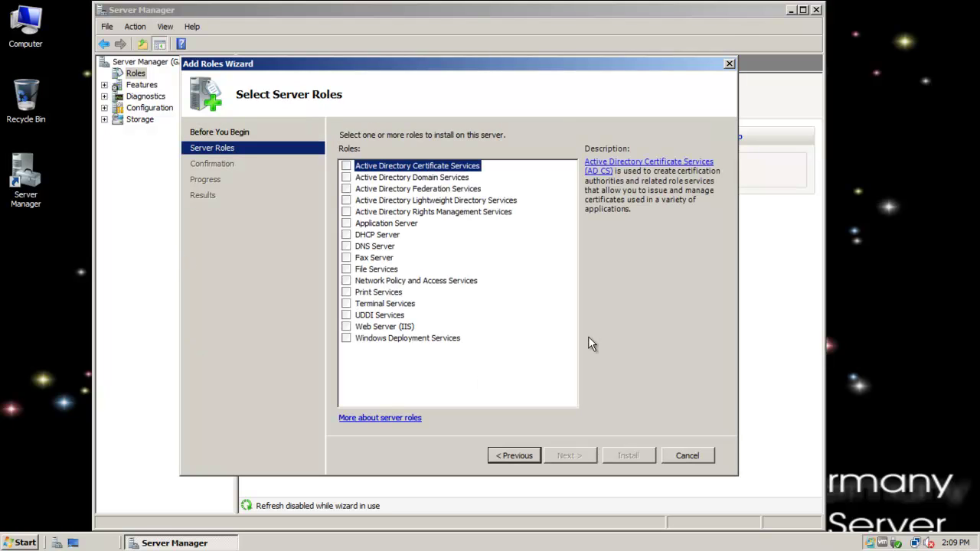
Step: Install the DNS Server role on this server, and close the wizard and Server Manager
click(346, 246)
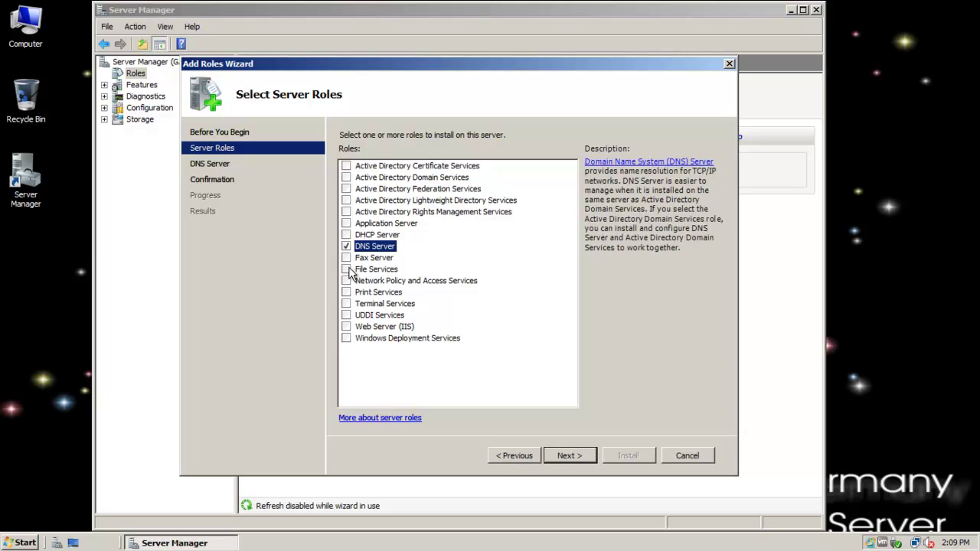
click(569, 455)
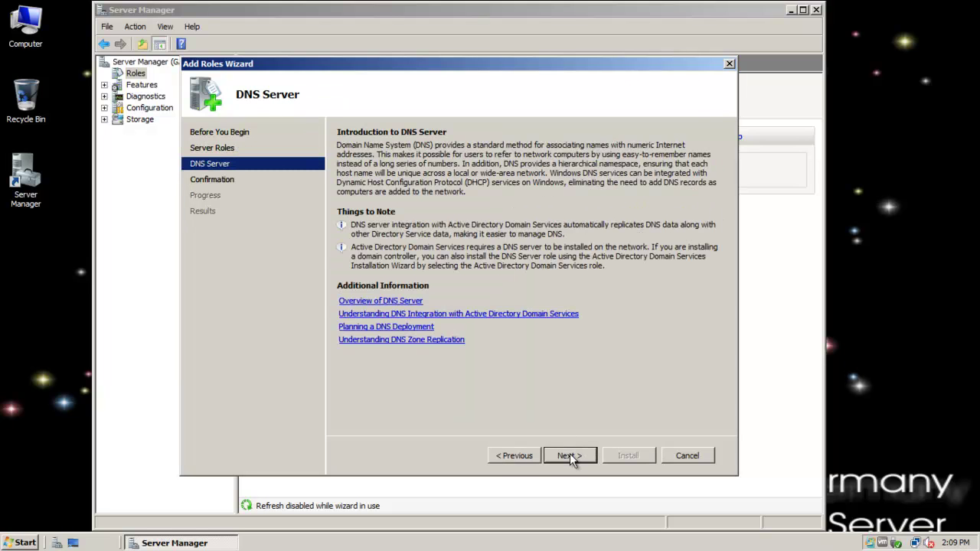
click(574, 456)
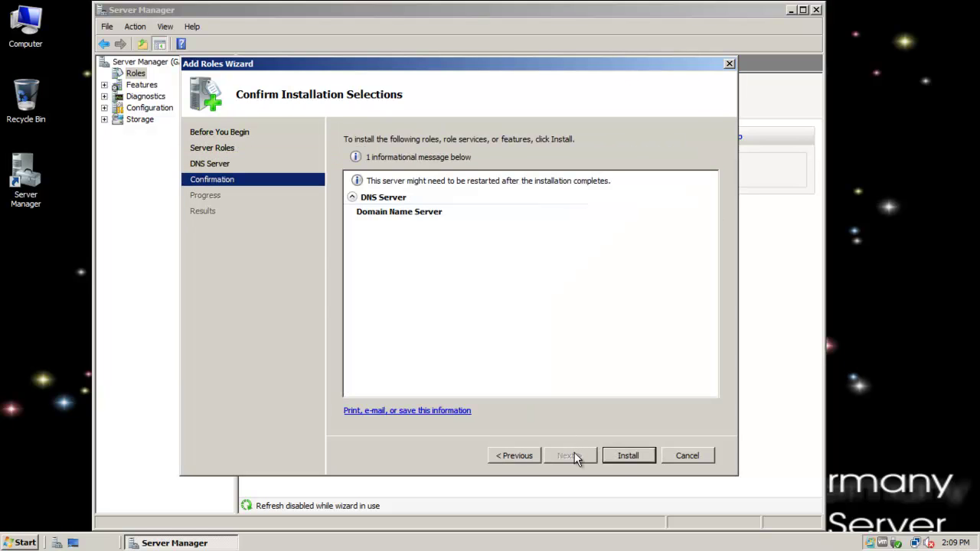
click(625, 457)
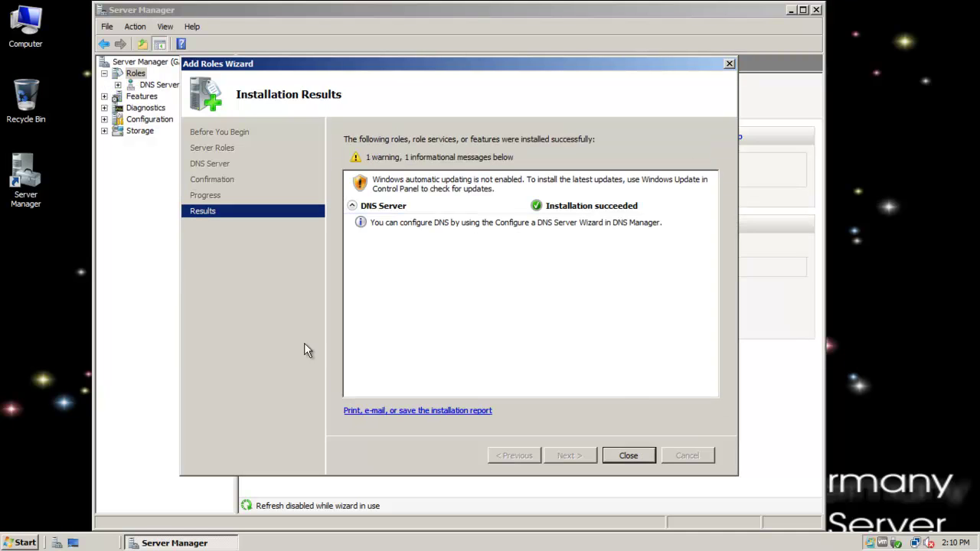
click(624, 455)
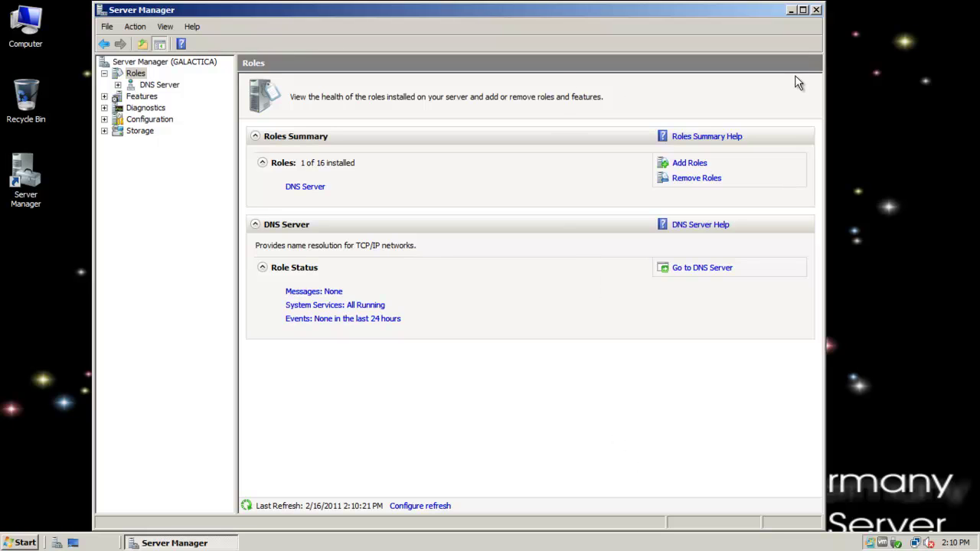
click(816, 10)
Step: Copy the DNS shortcut from the Administrative Tools onto the desktop
click(19, 543)
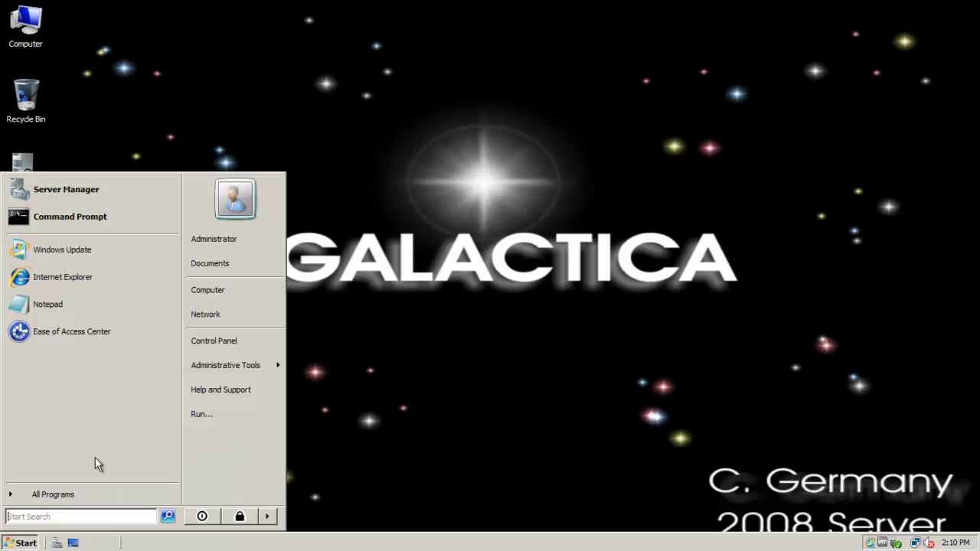
click(75, 495)
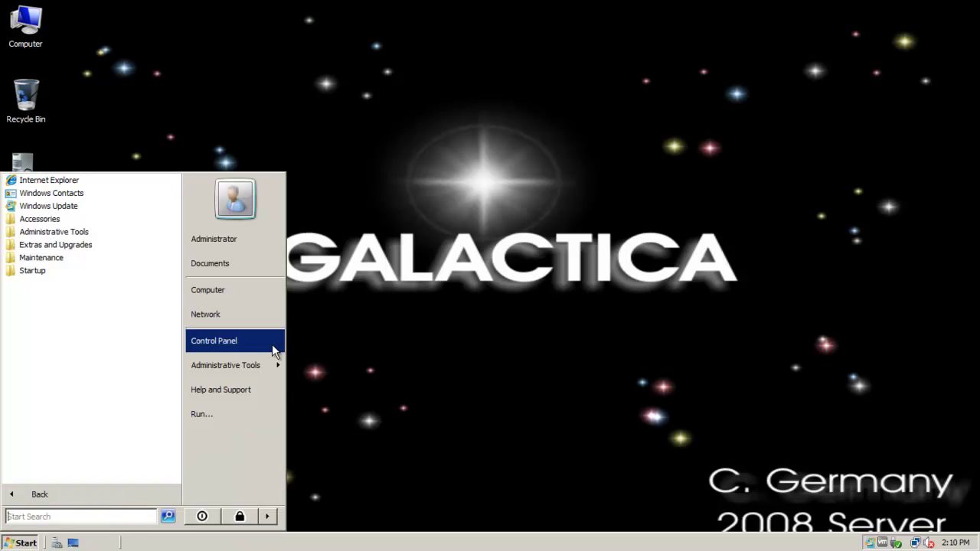
mouse_move(264, 363)
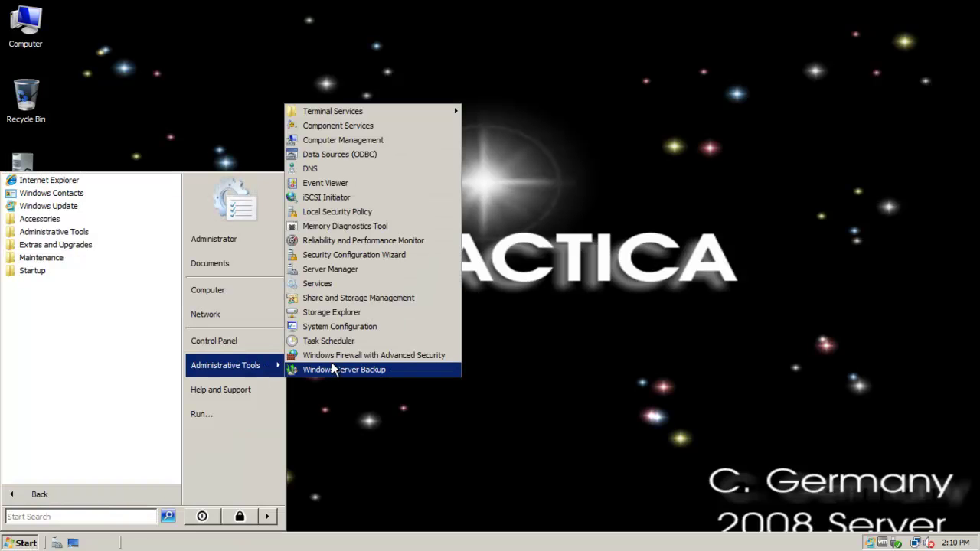
right_click(325, 169)
click(348, 315)
click(151, 121)
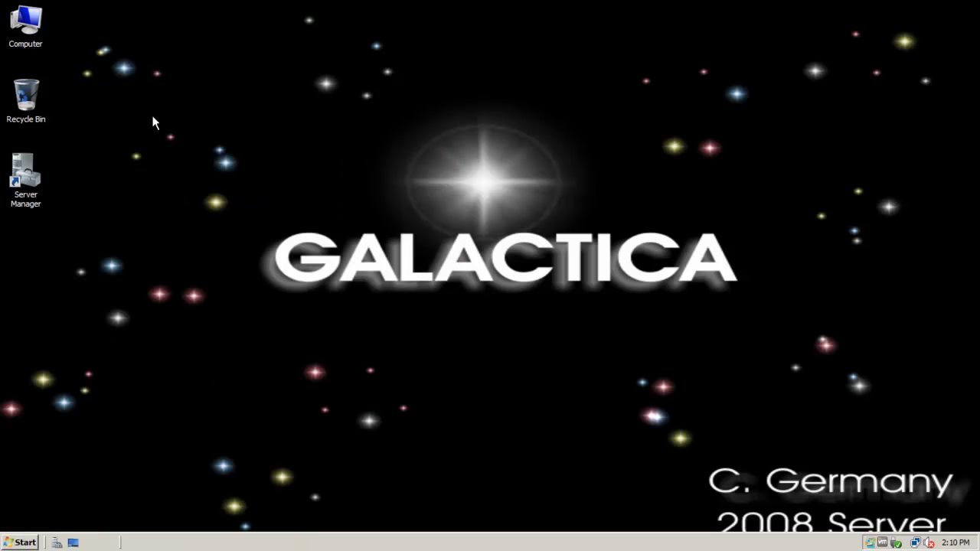
right_click(31, 238)
click(34, 286)
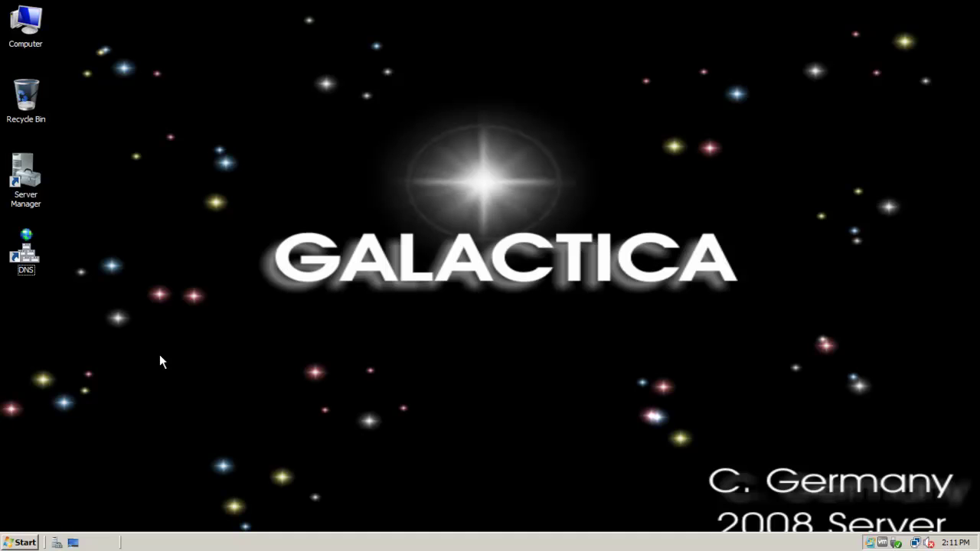
Step: Open DNS Manager from the desktop shortcut and move its window higher on the desktop
double_click(31, 256)
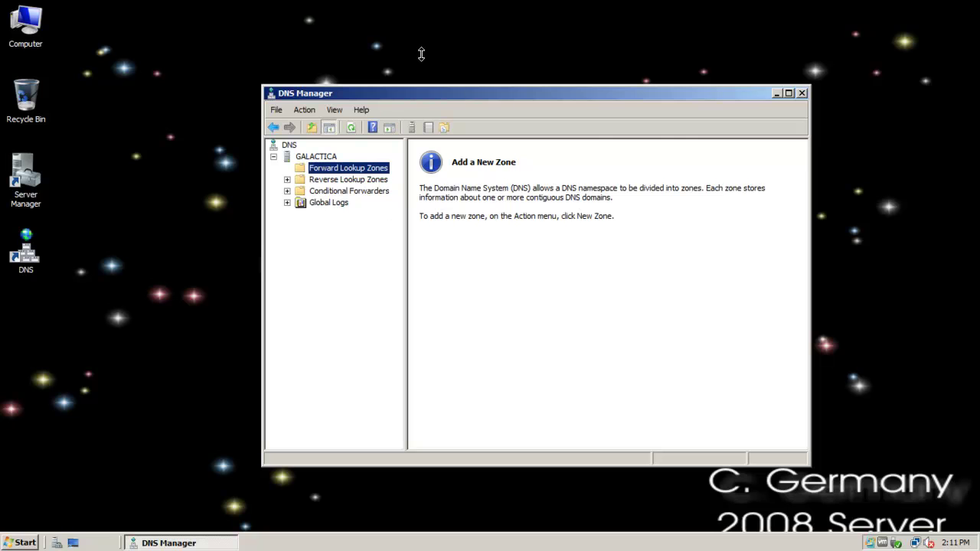
drag(419, 92, 400, 40)
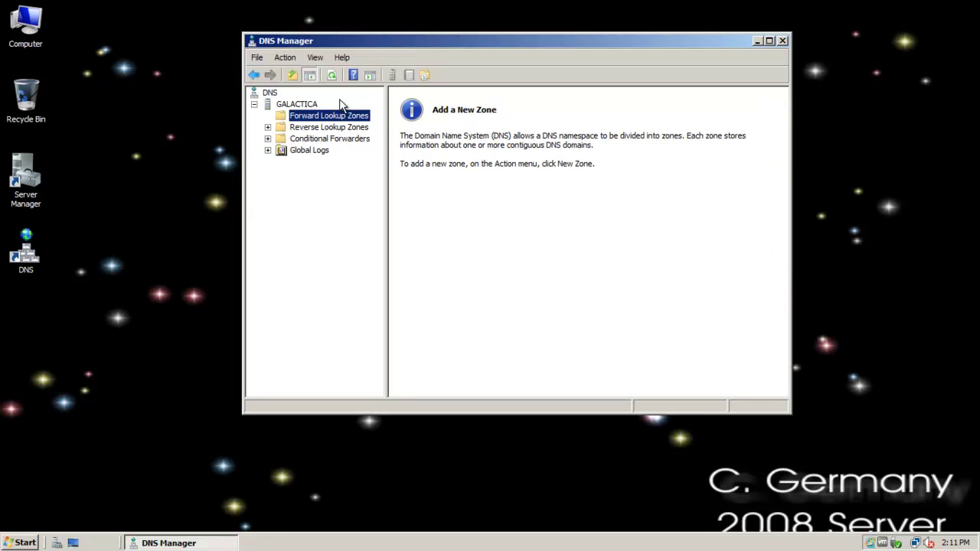
Step: Look through the Reverse Lookup Zones, Conditional Forwarders and Forward Lookup Zones folders of the GALACTICA server
click(293, 128)
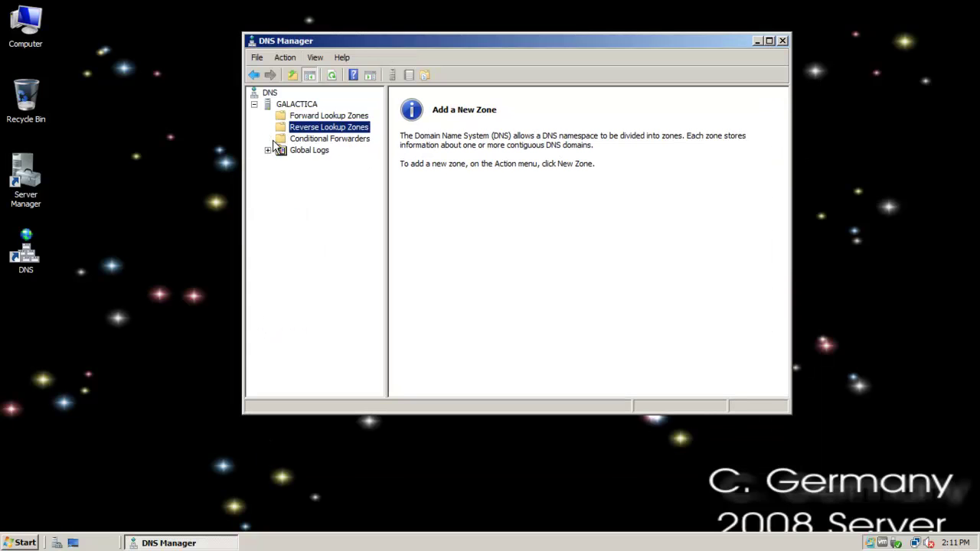
click(268, 150)
click(310, 139)
click(268, 150)
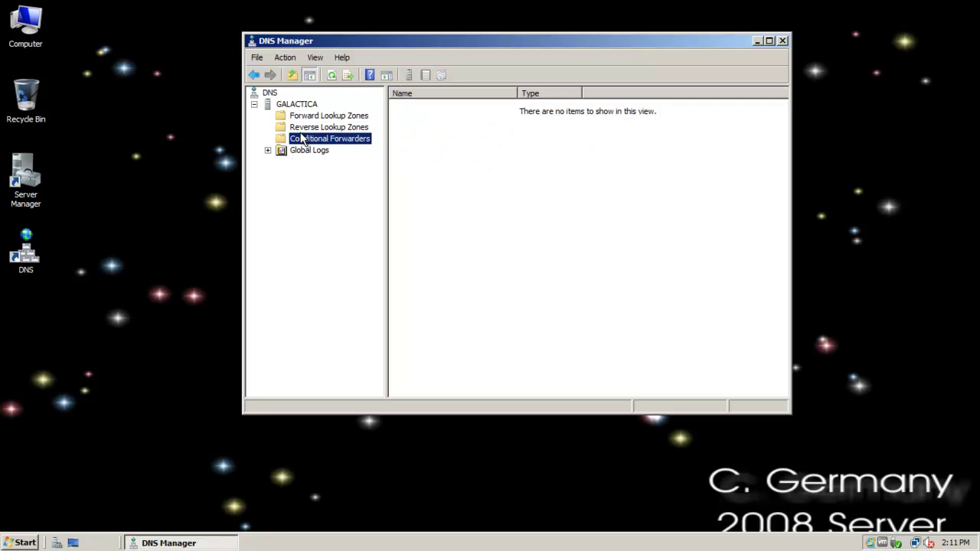
click(313, 117)
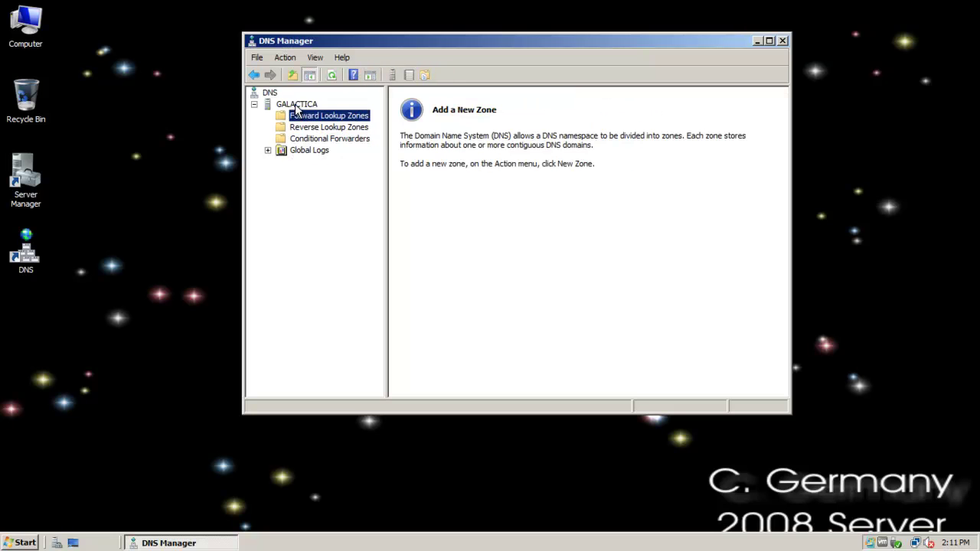
Step: Open the GALACTICA server's properties at the Forwarders settings and shift the dialog aside
right_click(295, 105)
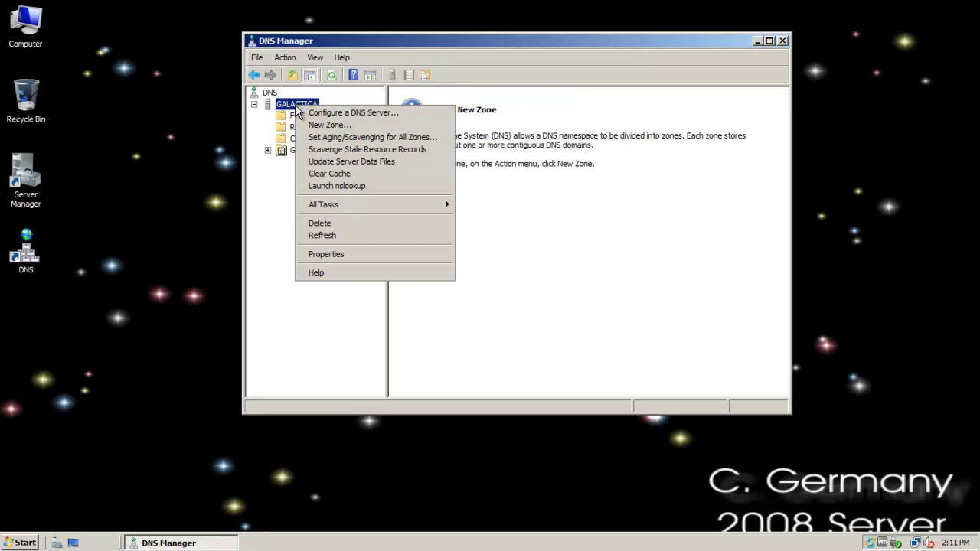
click(327, 257)
click(483, 98)
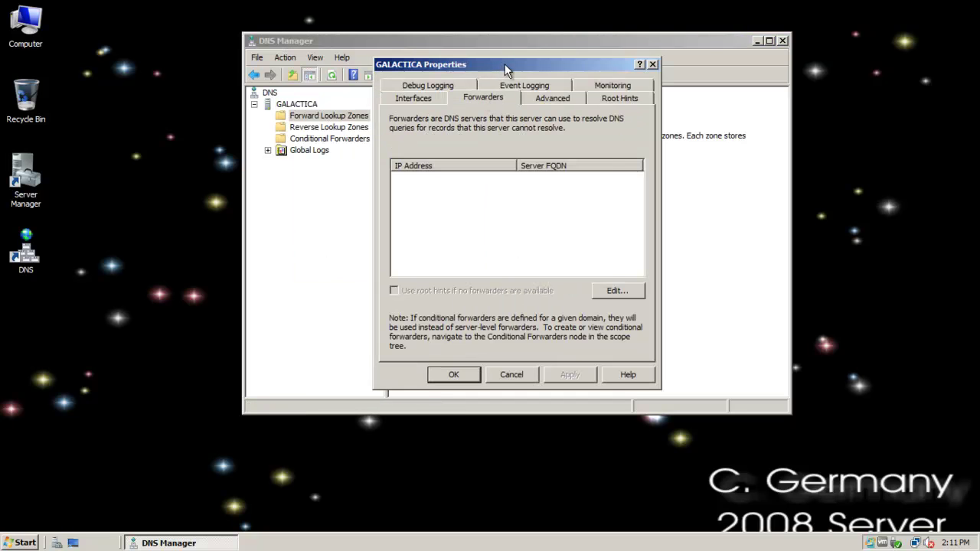
drag(499, 64, 450, 60)
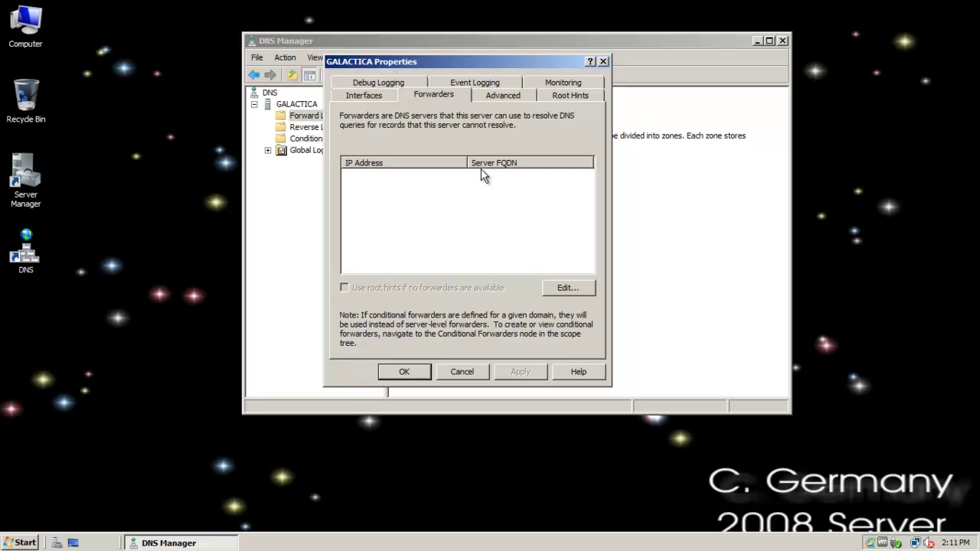
Step: Add 199.207.13.1 as a forwarding server in the forwarders list
click(567, 288)
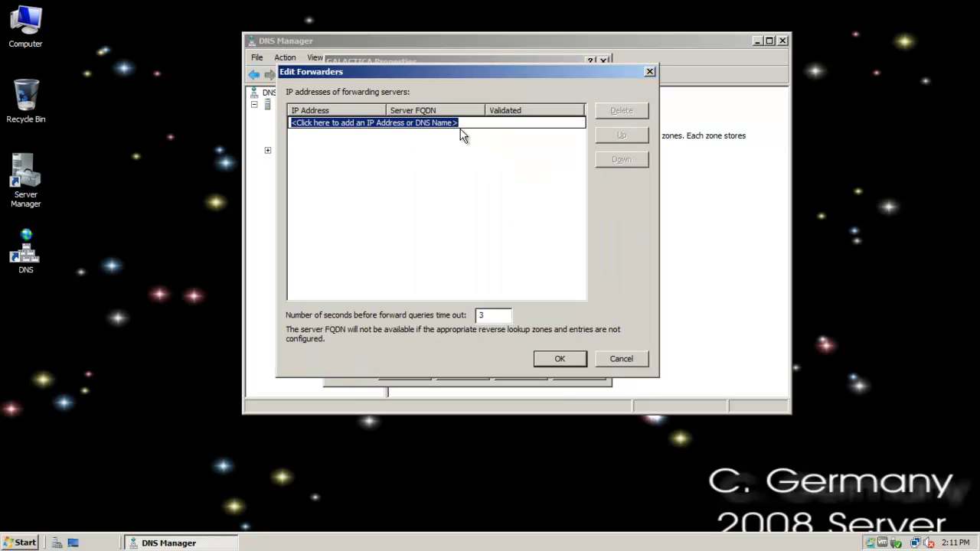
drag(474, 123, 259, 119)
text(199)
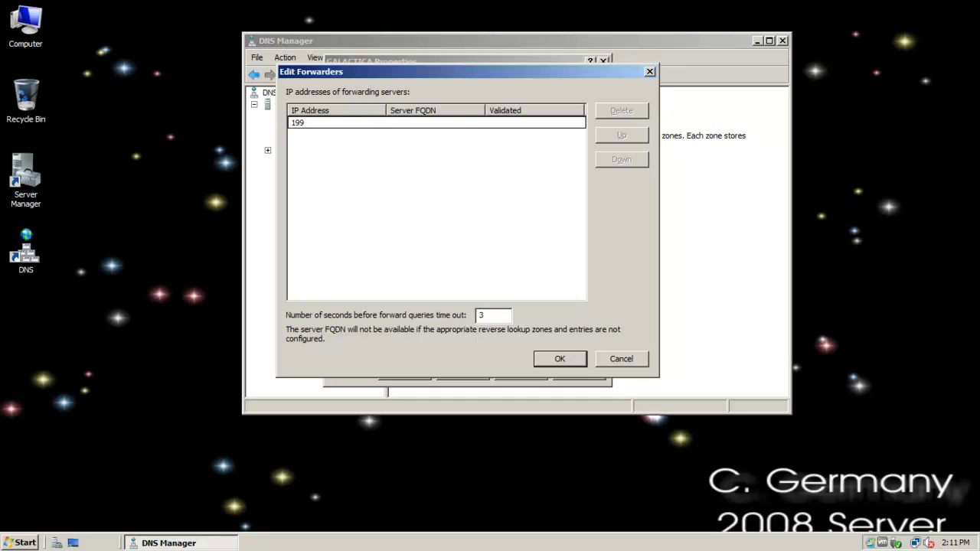
text(.207.13.1)
key(Return)
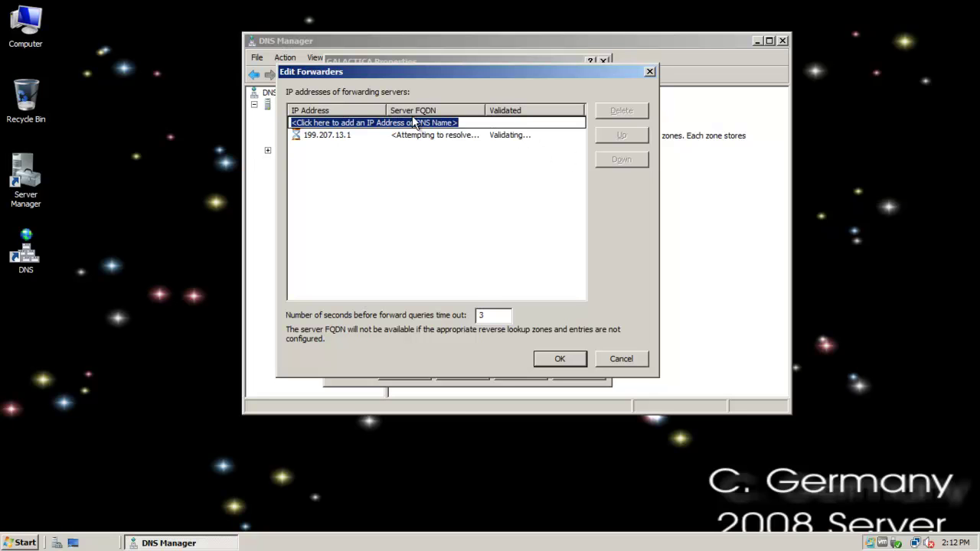
click(561, 360)
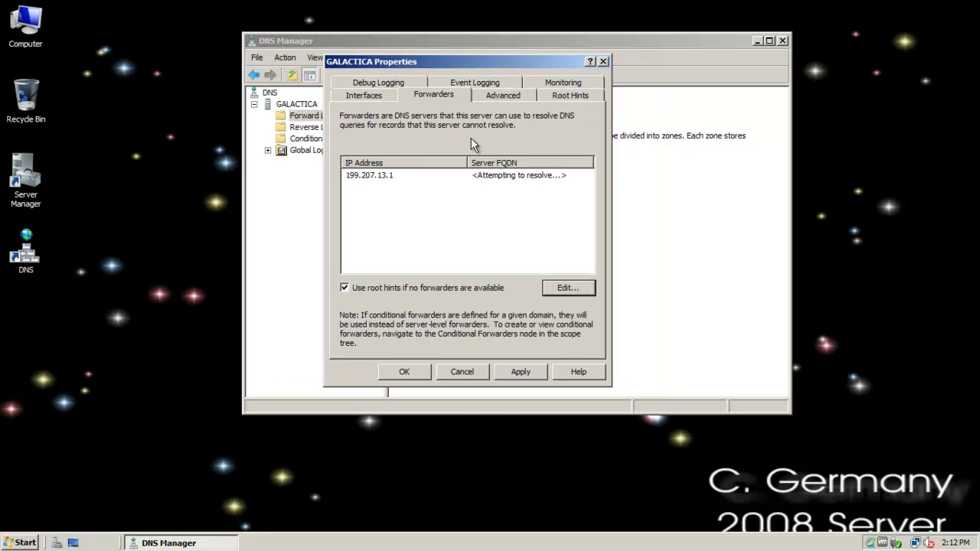
Step: Examine the forwarder entry and the root hints name servers, and accept the GALACTICA server properties
drag(465, 64, 561, 50)
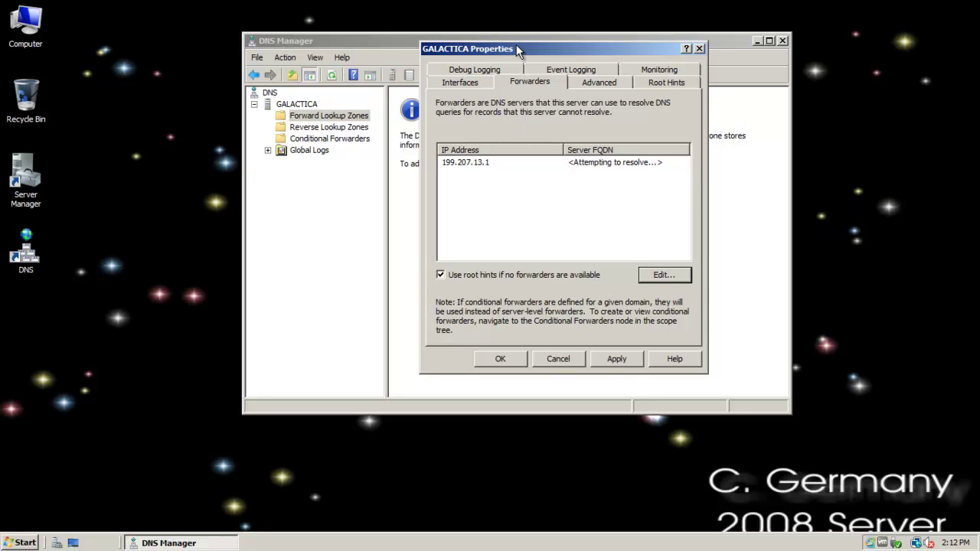
drag(521, 44, 531, 33)
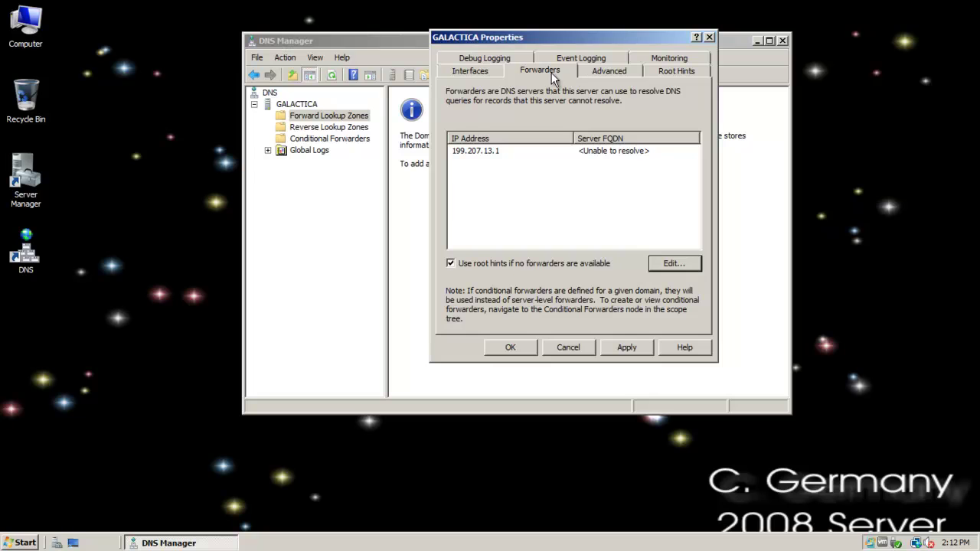
click(484, 153)
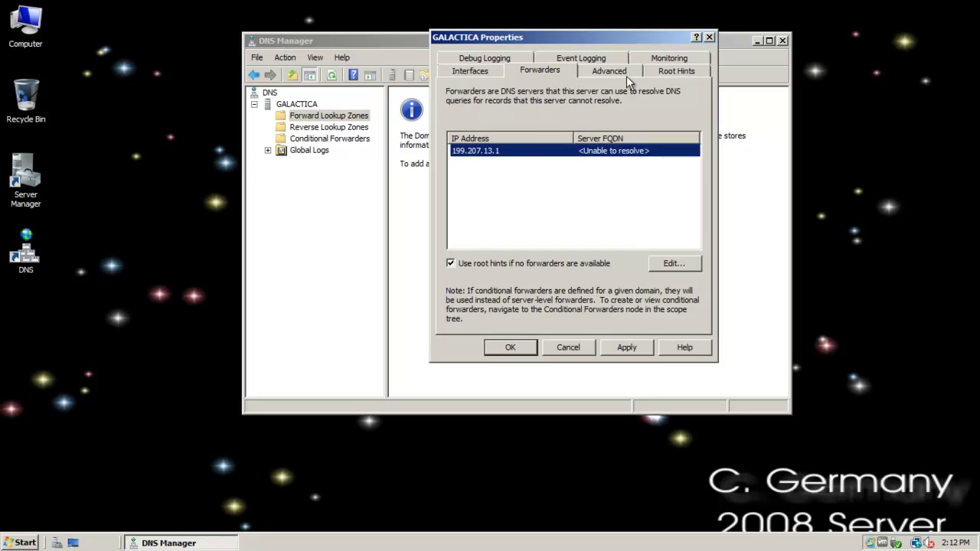
click(666, 70)
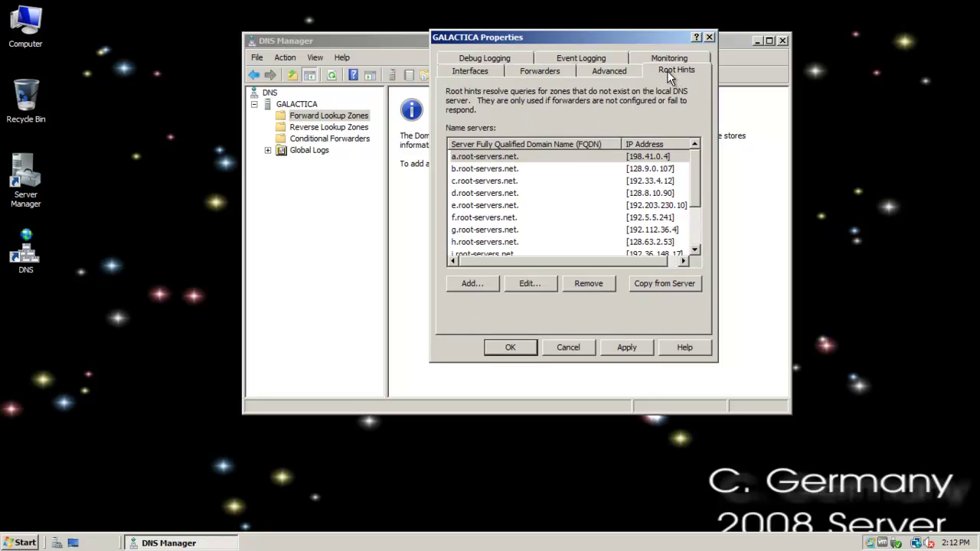
scroll(674, 199, down, 2)
scroll(659, 214, up, 2)
click(510, 349)
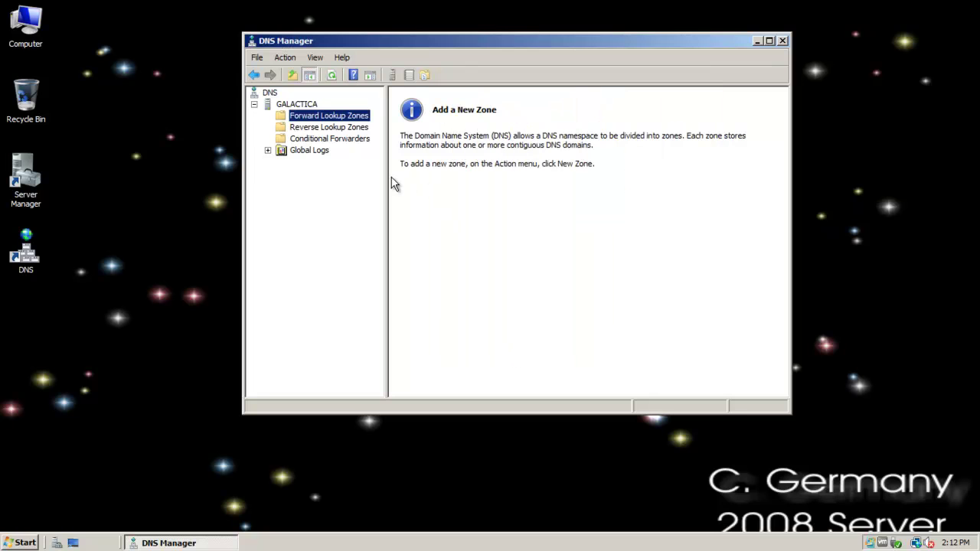
Step: Widen the console tree and examine the reverse zones, conditional forwarders, global logs, forward zones and the server's own contents
drag(387, 177, 416, 181)
click(333, 128)
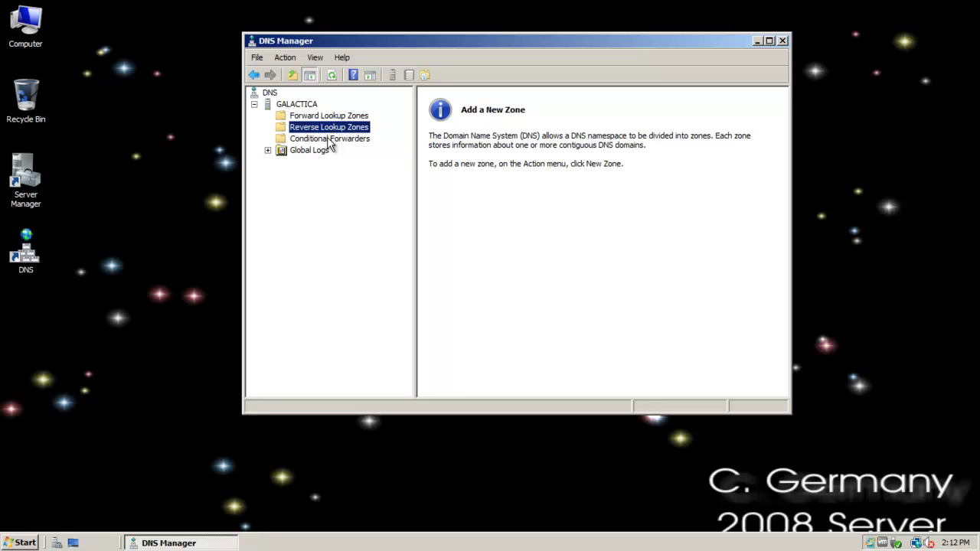
click(324, 141)
click(307, 151)
click(268, 150)
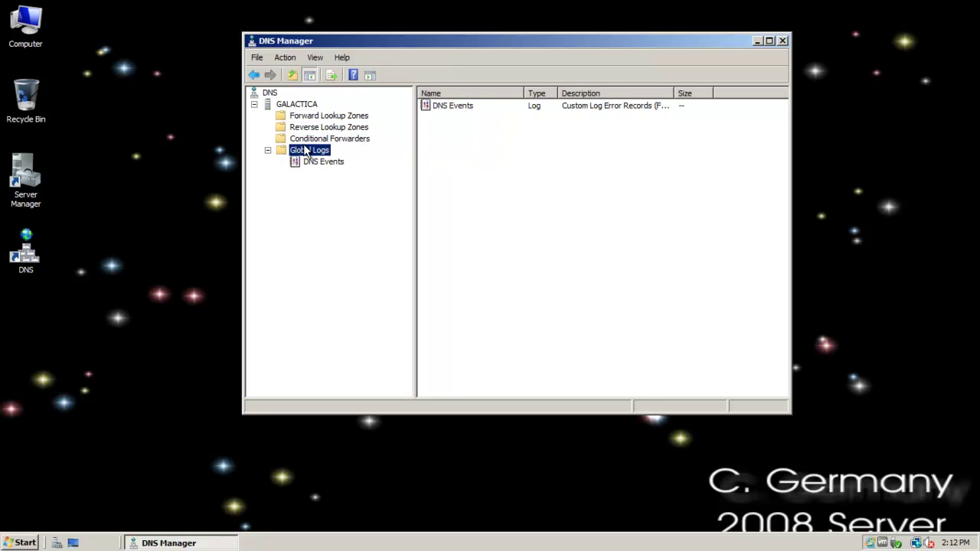
click(267, 150)
click(308, 127)
click(316, 117)
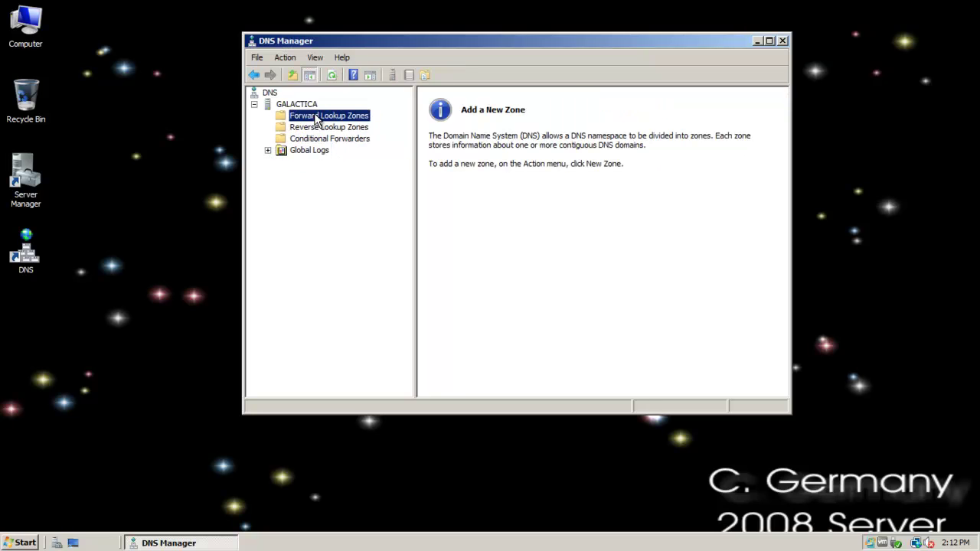
click(312, 107)
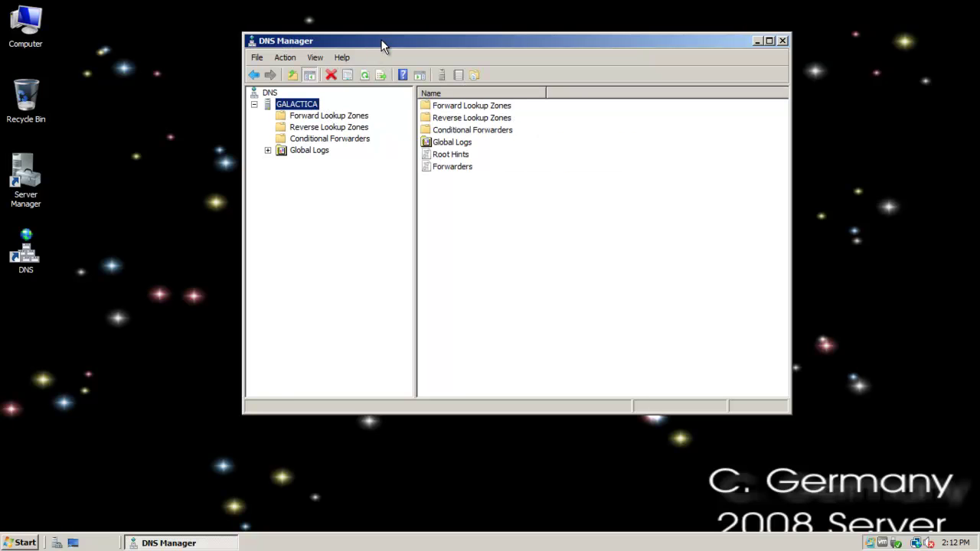
drag(384, 40, 405, 37)
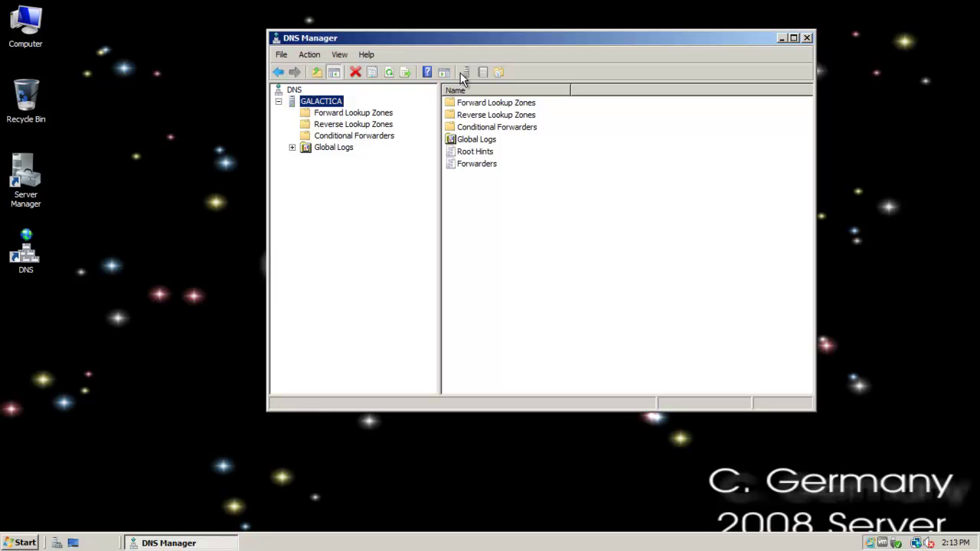
click(281, 54)
key(Escape)
right_click(297, 90)
click(319, 261)
right_click(323, 105)
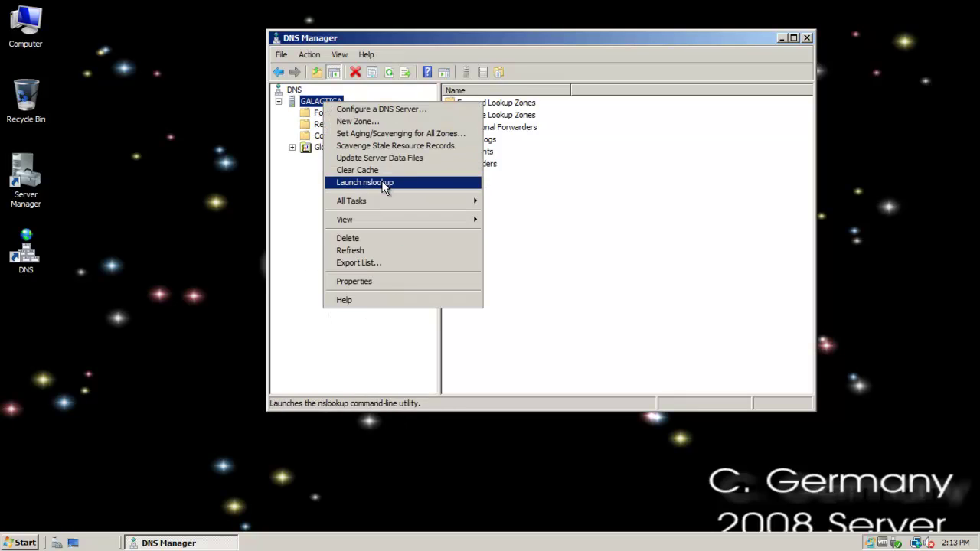
click(576, 291)
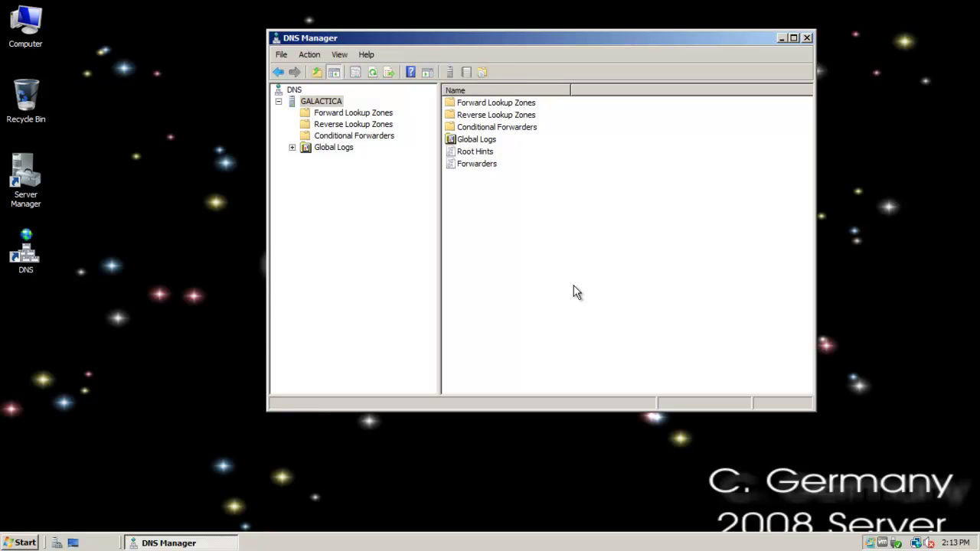
Step: Switch to a Command Prompt and run ipconfig /all to examine the adapter's IP and DNS settings
click(21, 542)
click(124, 224)
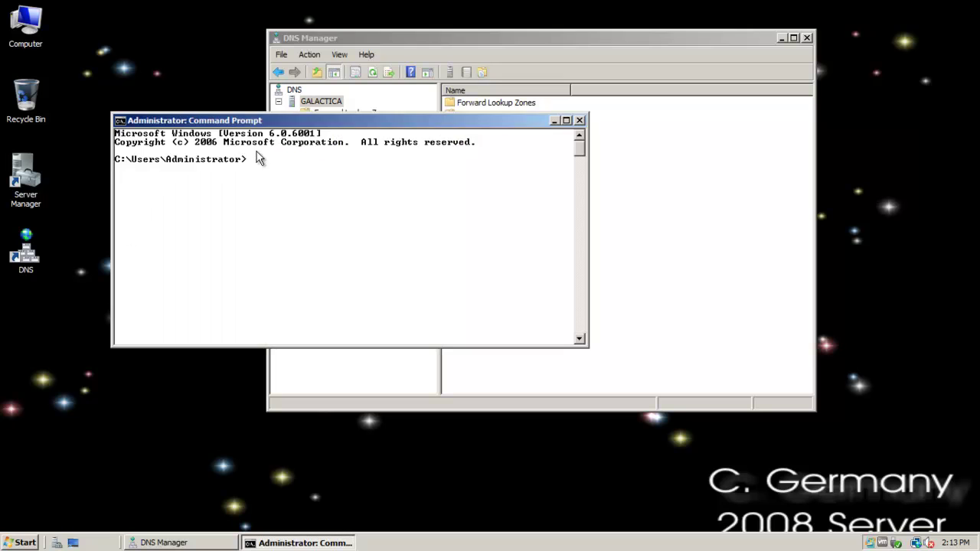
drag(258, 124, 348, 155)
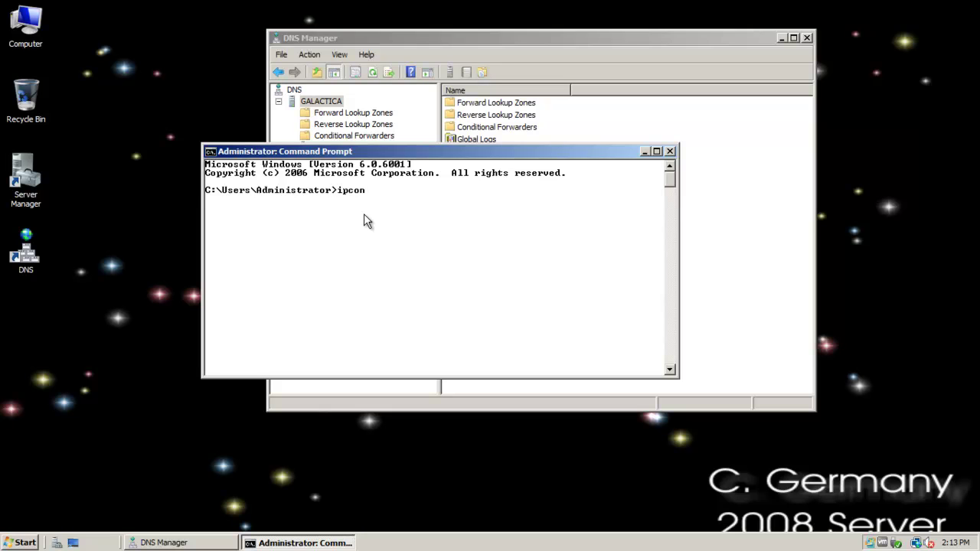
text(/all)
key(Return)
drag(667, 198, 662, 183)
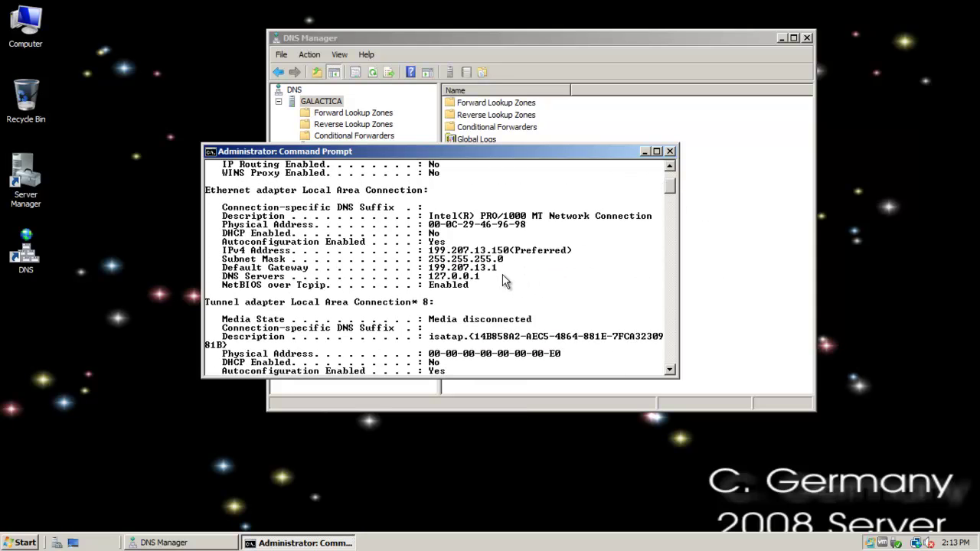
drag(672, 185, 669, 209)
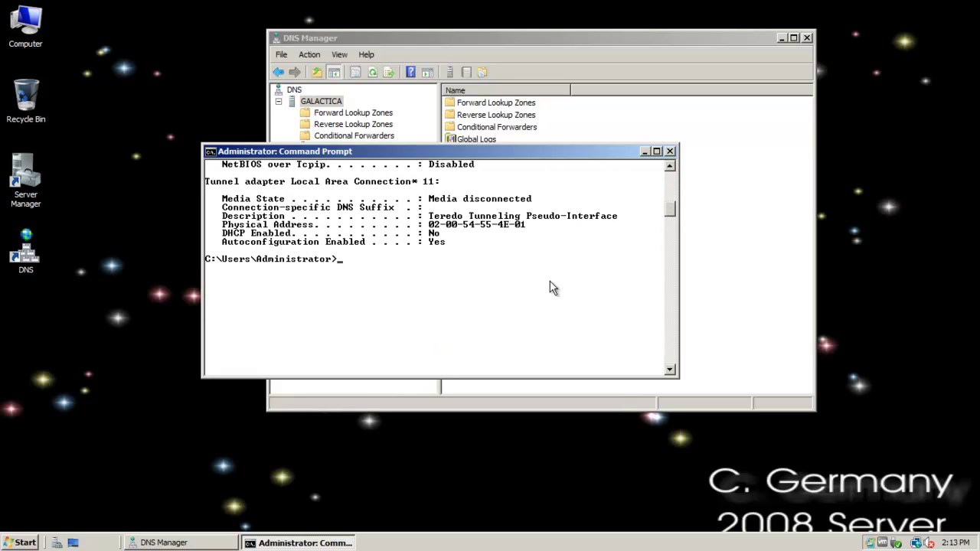
text(ping www.yahoo.com)
key(Return)
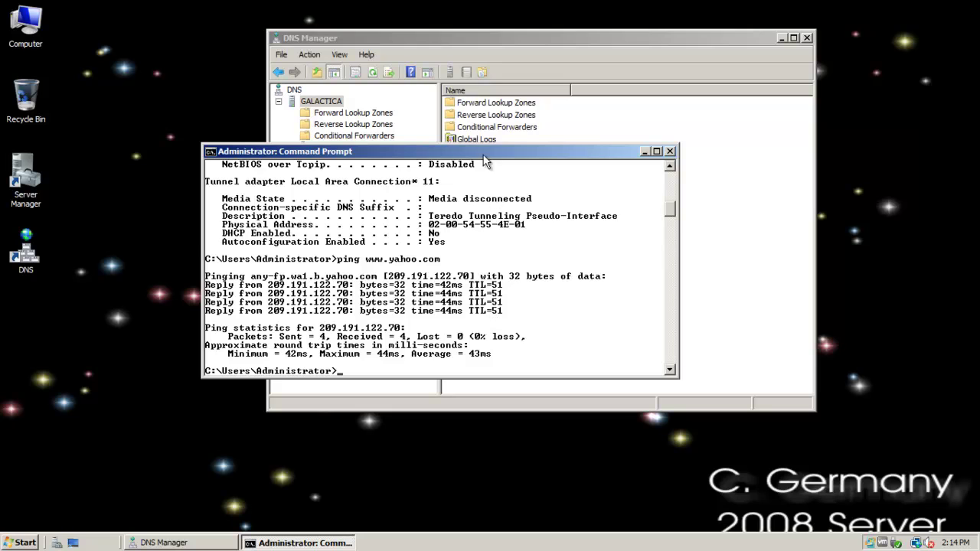
drag(481, 150, 493, 77)
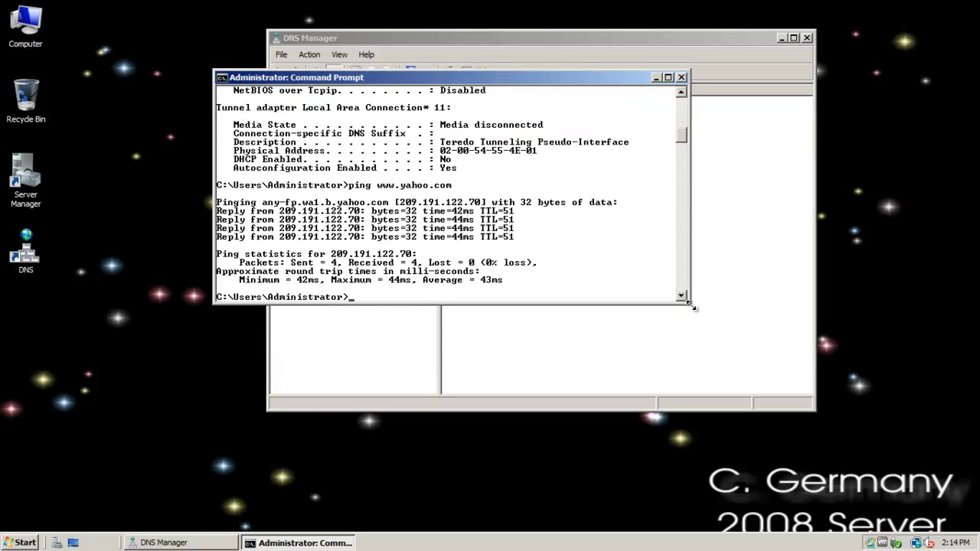
drag(688, 303, 674, 465)
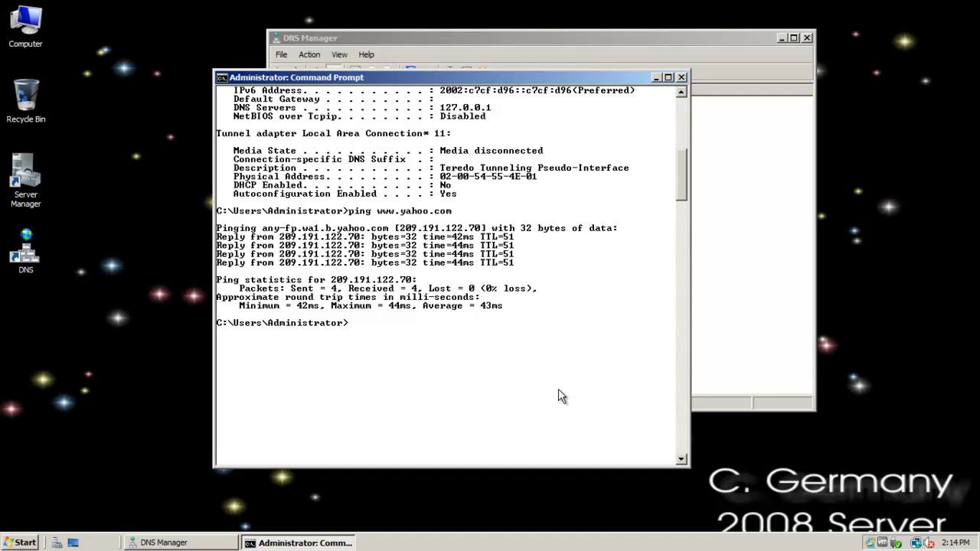
Step: Run ipconfig /displaydns and examine the cached DNS records from the start of the output
key(Up)
key(Up)
key(BackSpace)
key(BackSpace)
key(BackSpace)
text(displaydns)
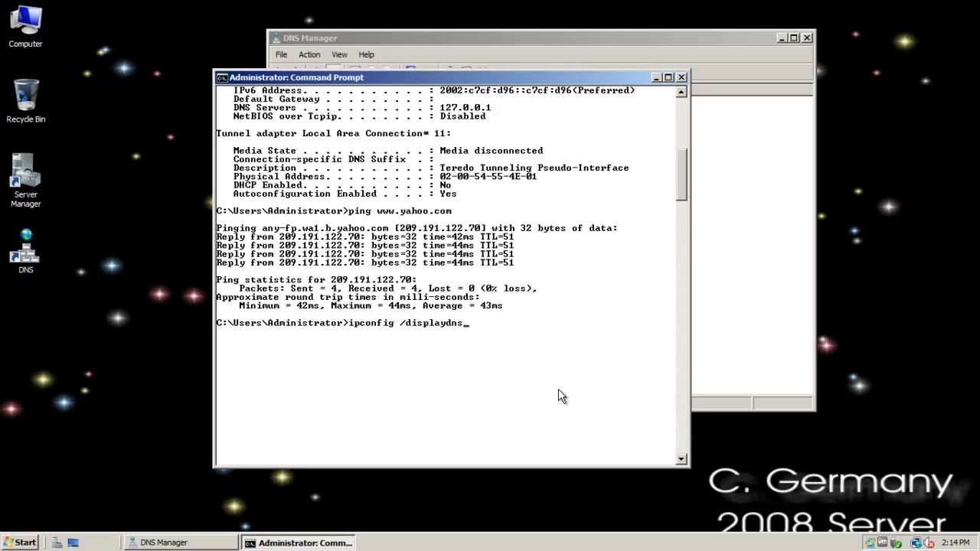
key(Return)
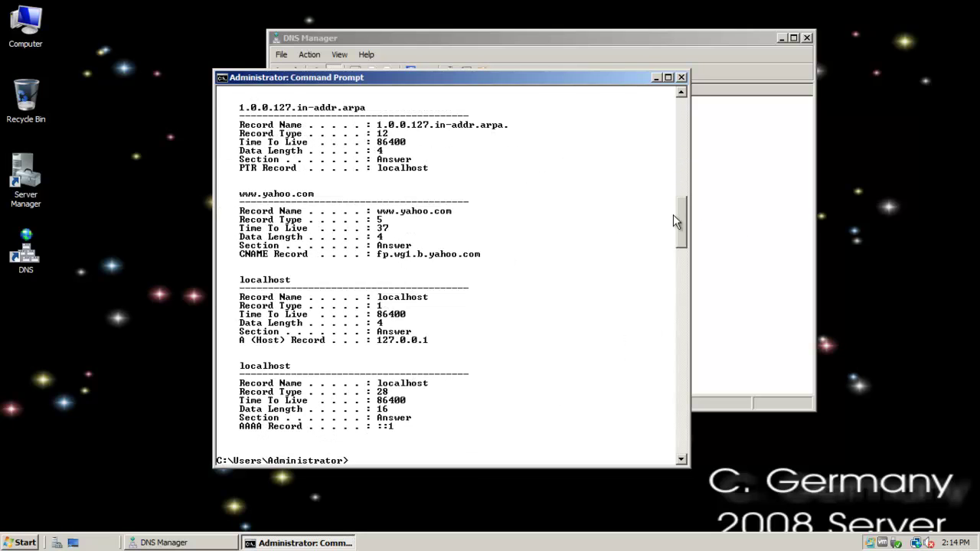
scroll(684, 215, up, 1)
drag(684, 214, 685, 201)
Step: Move the Command Prompt window aside, switch back to DNS Manager with the GALACTICA server selected, and reposition its window
drag(603, 83, 817, 58)
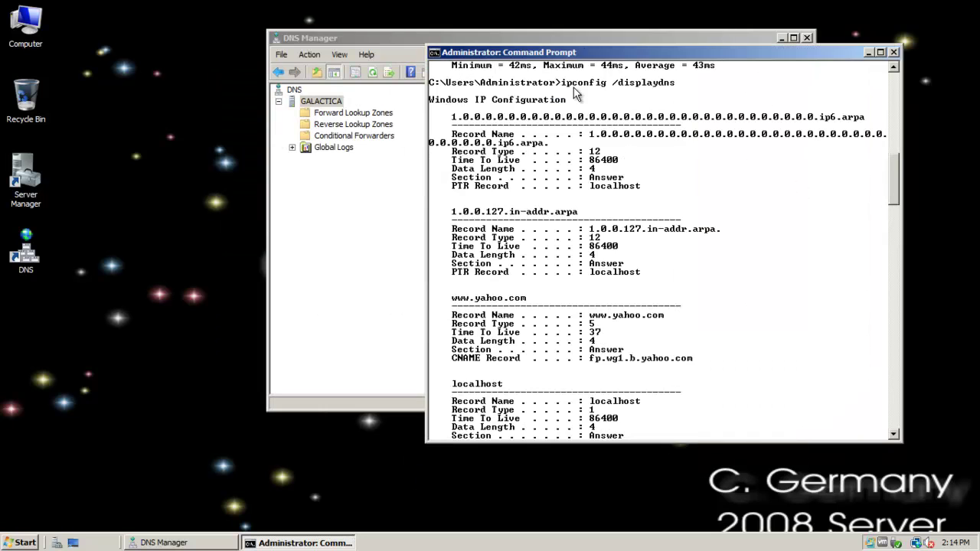
drag(598, 57, 562, 82)
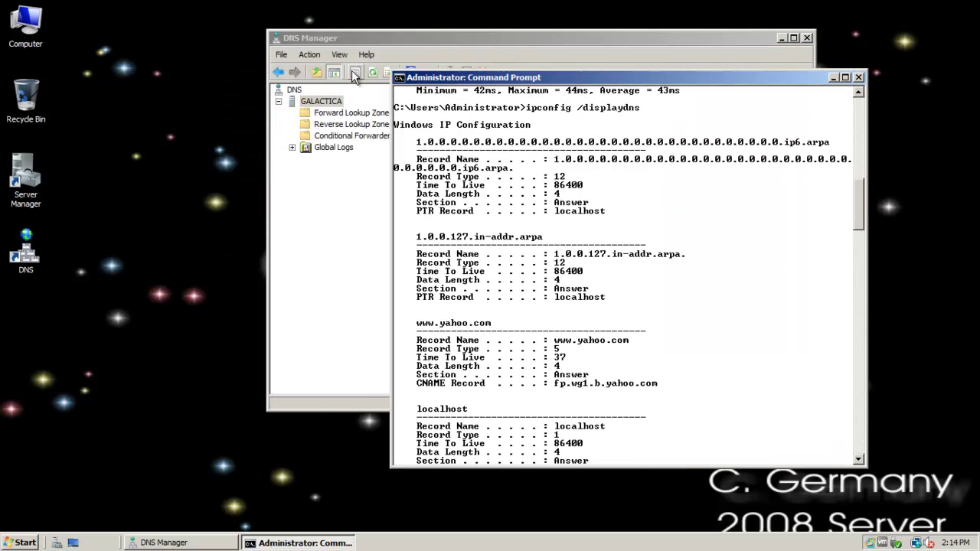
click(330, 104)
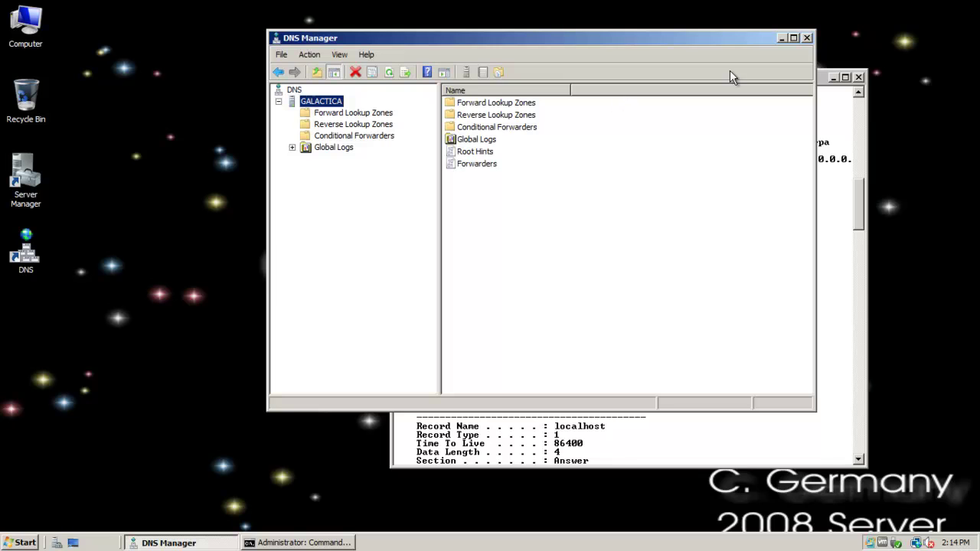
drag(720, 50, 621, 65)
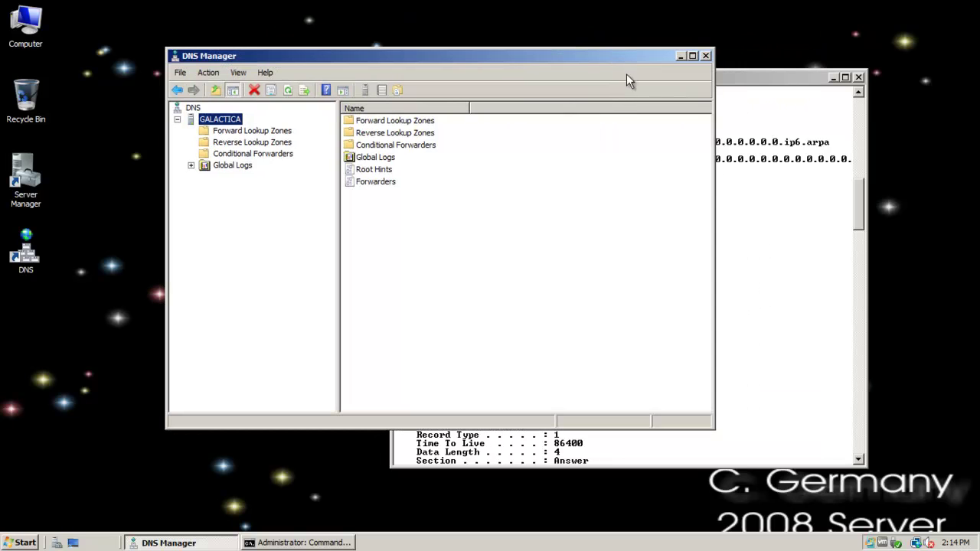